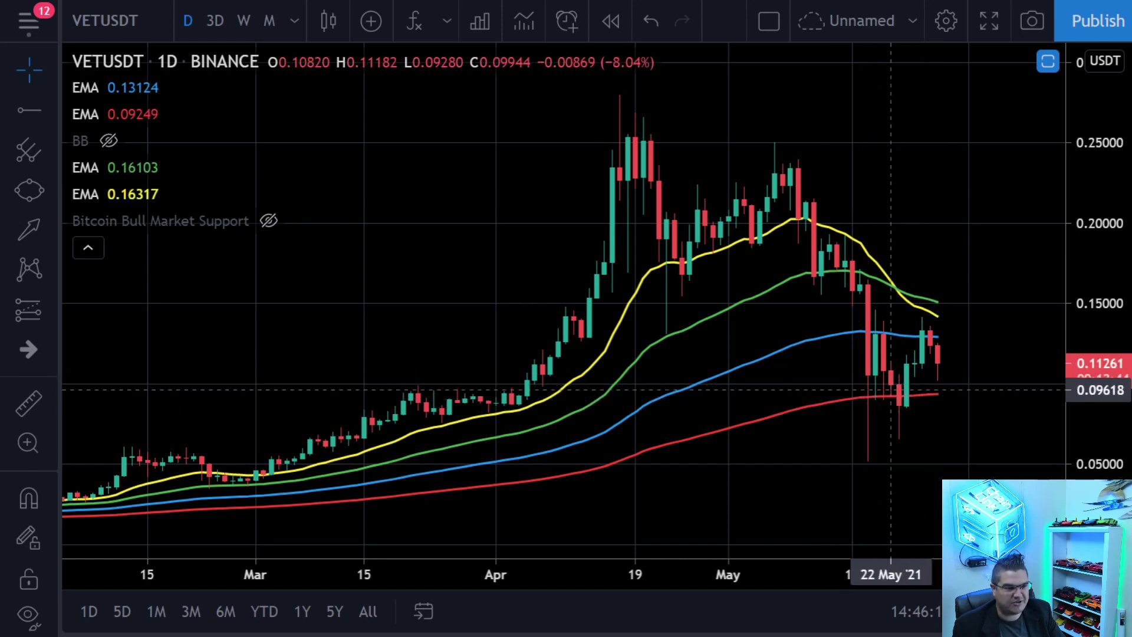
# Step: Show the Bollinger Bands on the VETUSDT daily chart and examine the latest candles against the bands and EMAs
pyautogui.scroll(4, 890, 389)
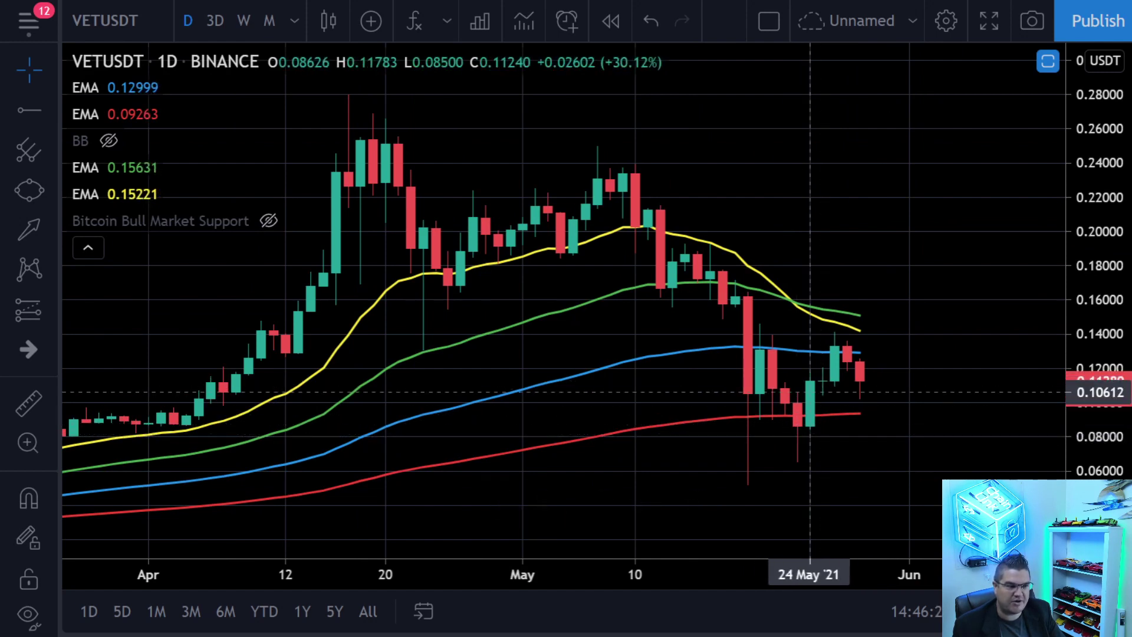
pyautogui.scroll(-3, 872, 371)
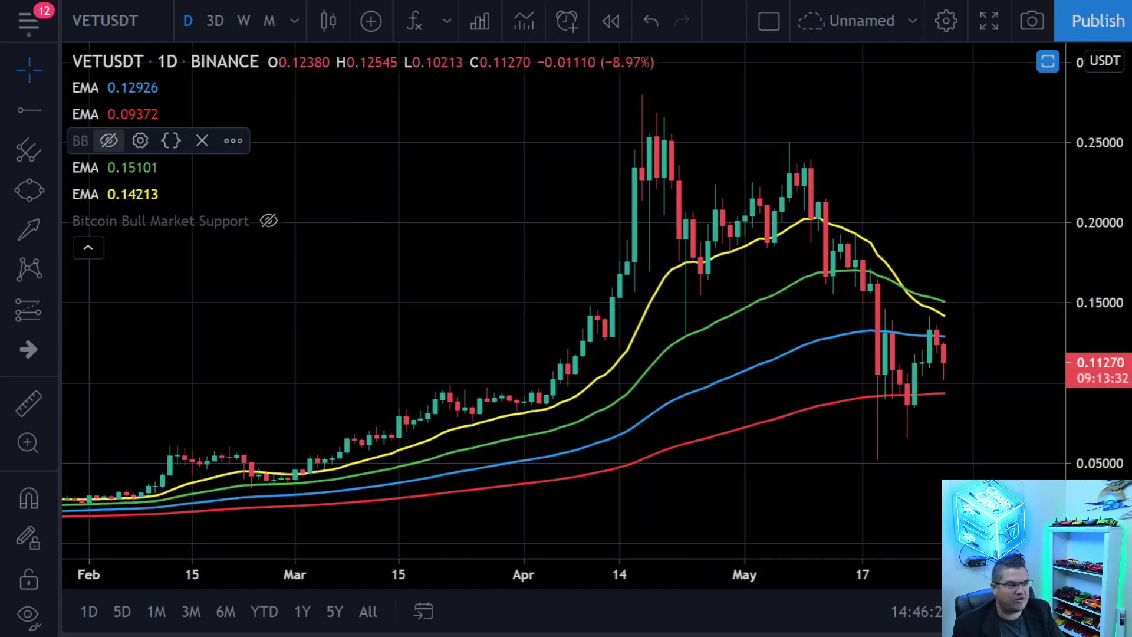
pyautogui.click(112, 144)
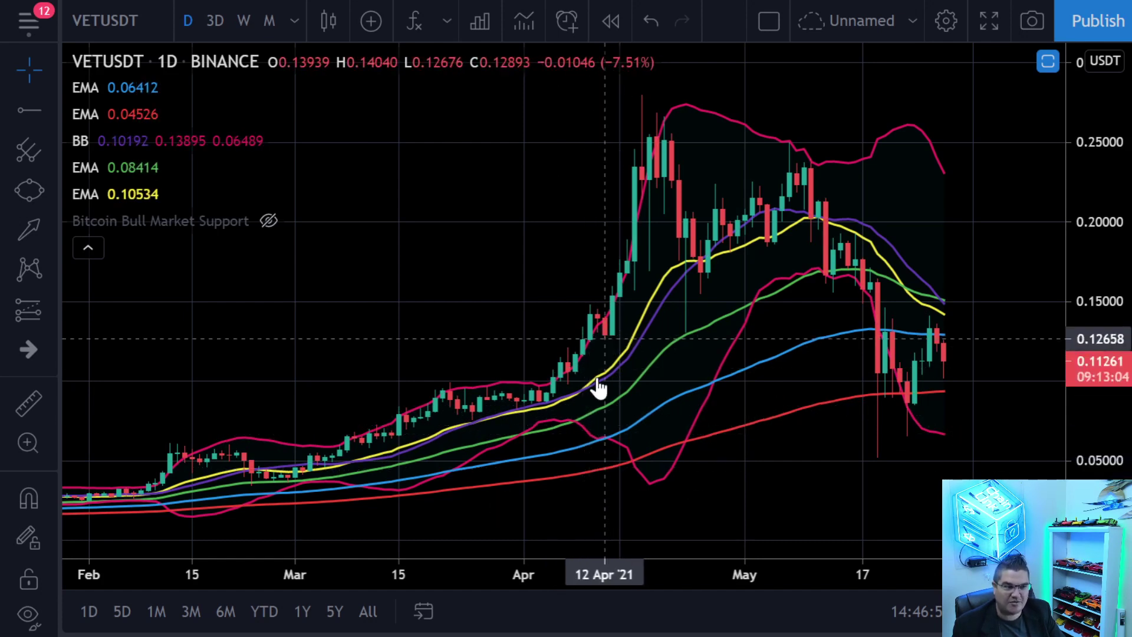
pyautogui.scroll(3, 943, 347)
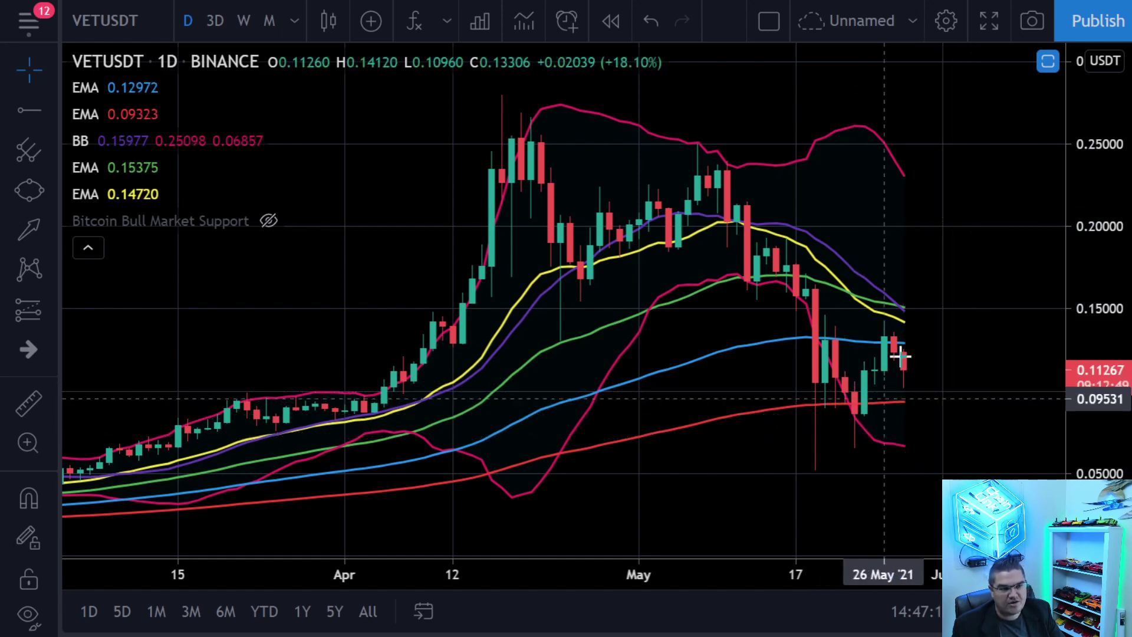
pyautogui.scroll(4, 901, 341)
pyautogui.scroll(2, 891, 382)
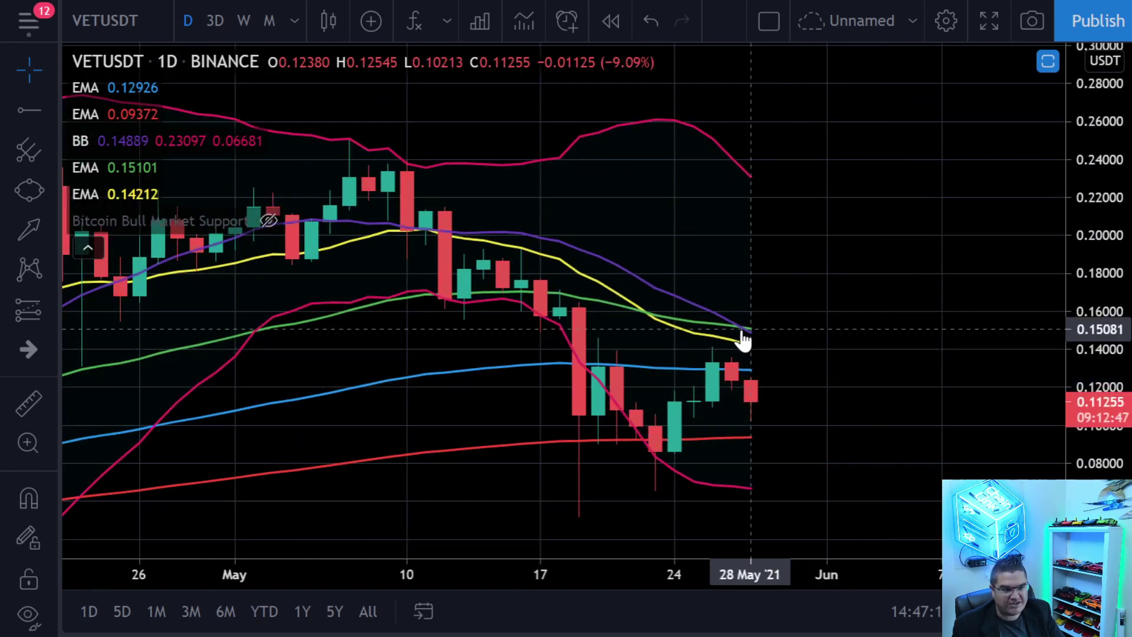
pyautogui.scroll(-3, 751, 253)
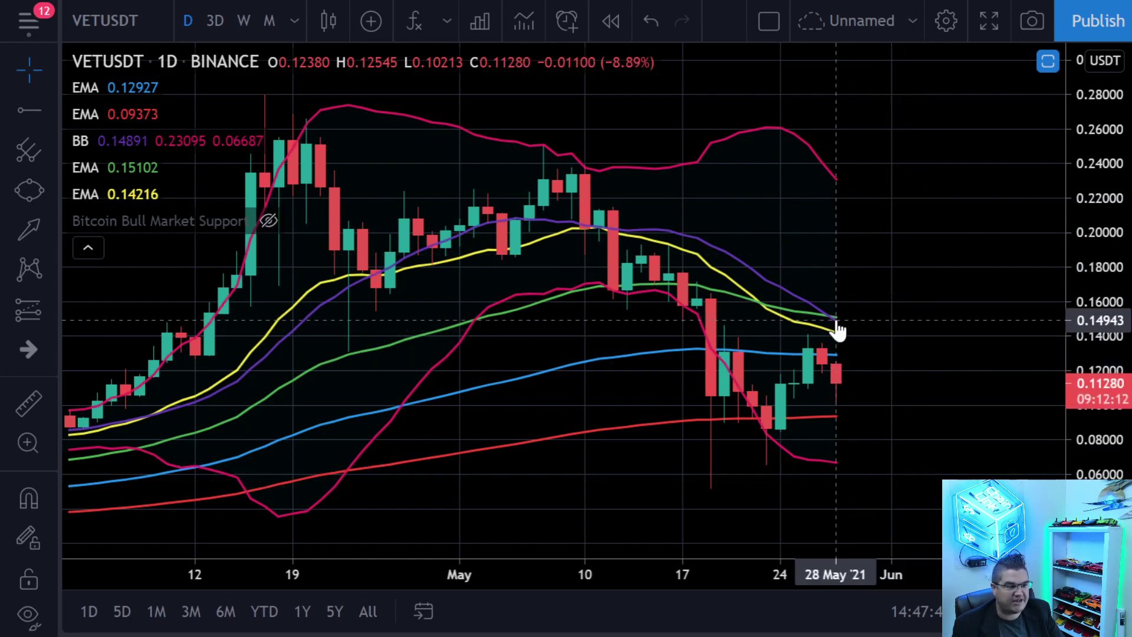
# Step: Switch the VETUSDT chart to the weekly timeframe and hide the Bollinger Bands to compare the May candles with the EMAs
pyautogui.click(244, 21)
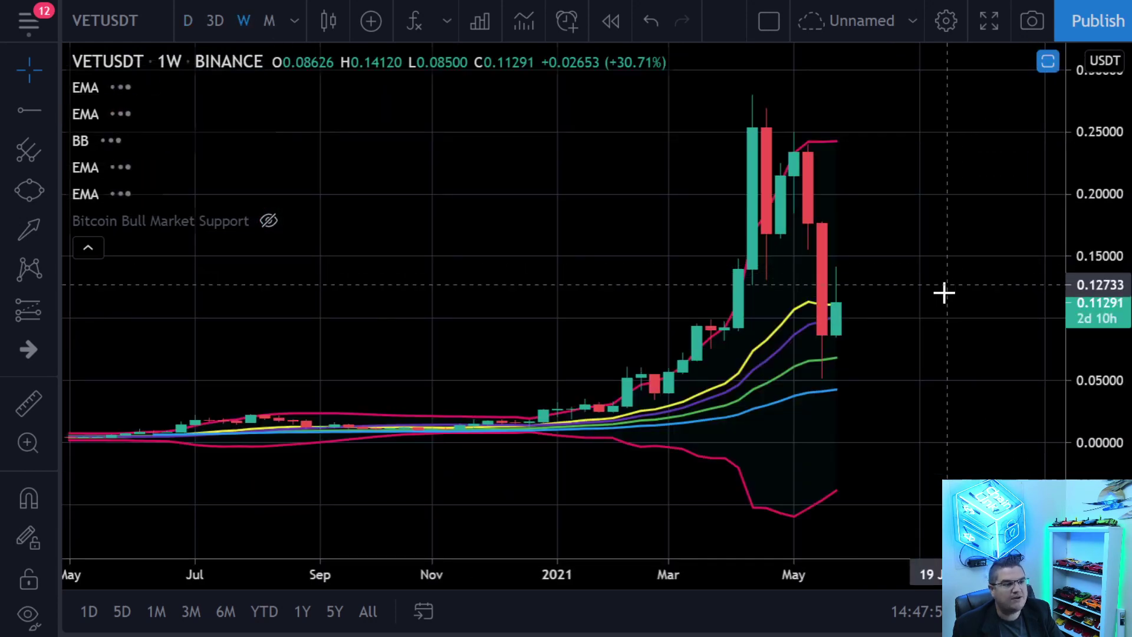
pyautogui.scroll(3, 871, 337)
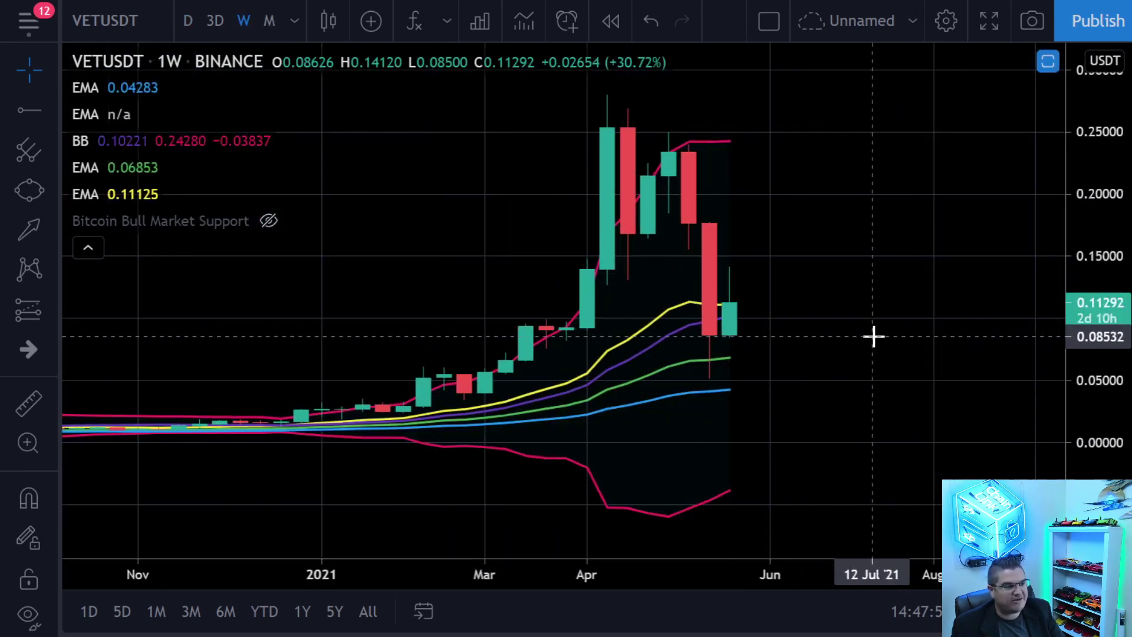
pyautogui.click(110, 142)
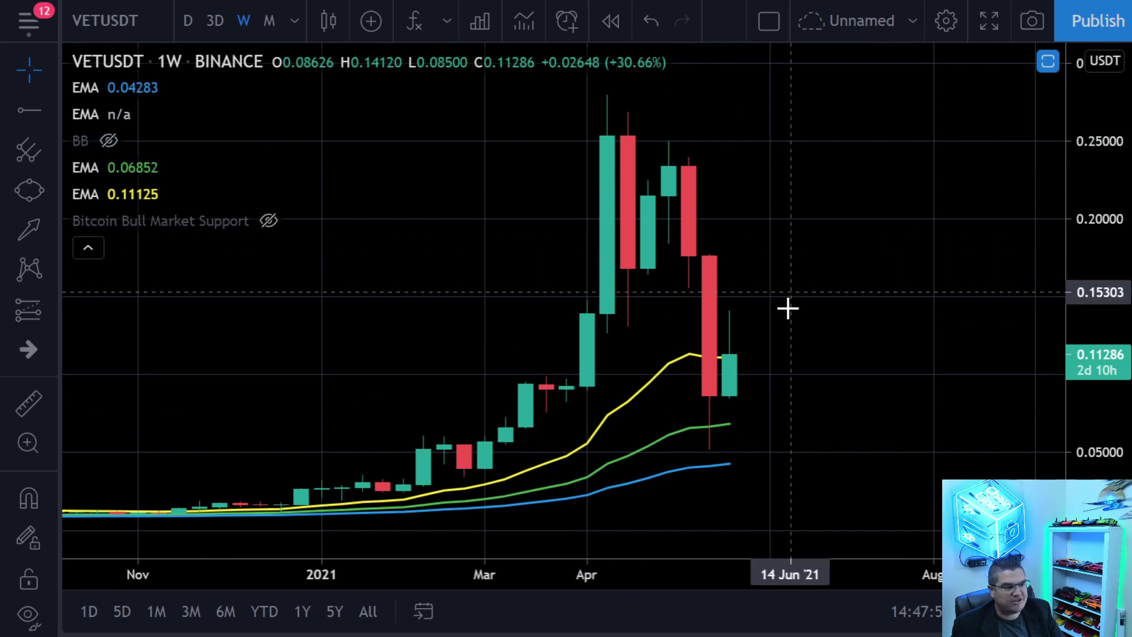
pyautogui.scroll(-5, 751, 358)
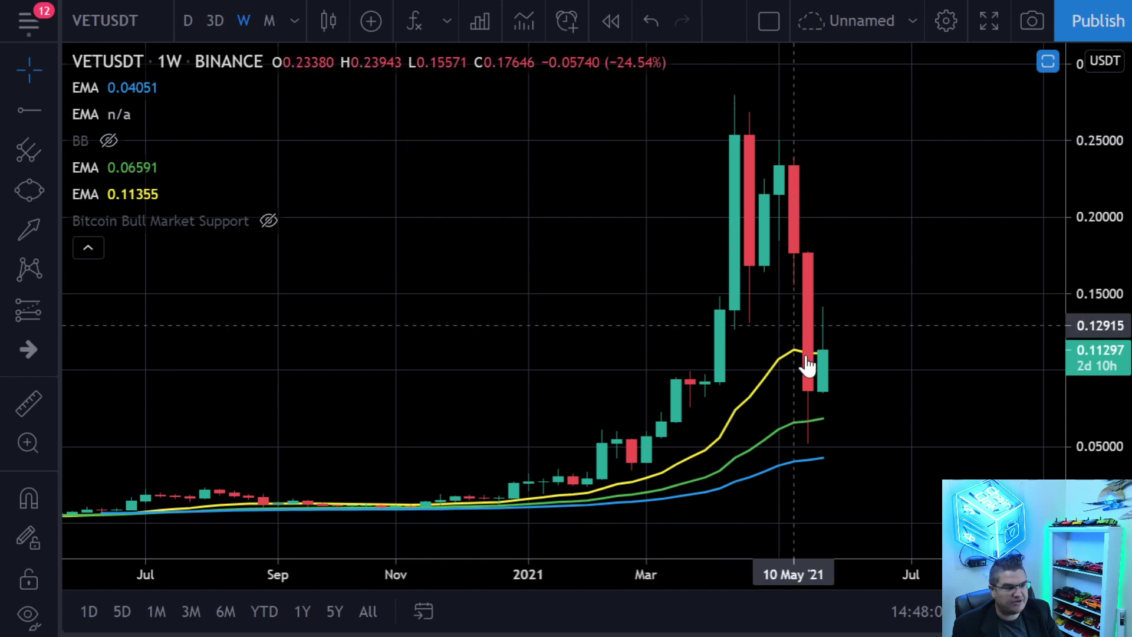
pyautogui.scroll(4, 802, 389)
pyautogui.scroll(-1, 588, 347)
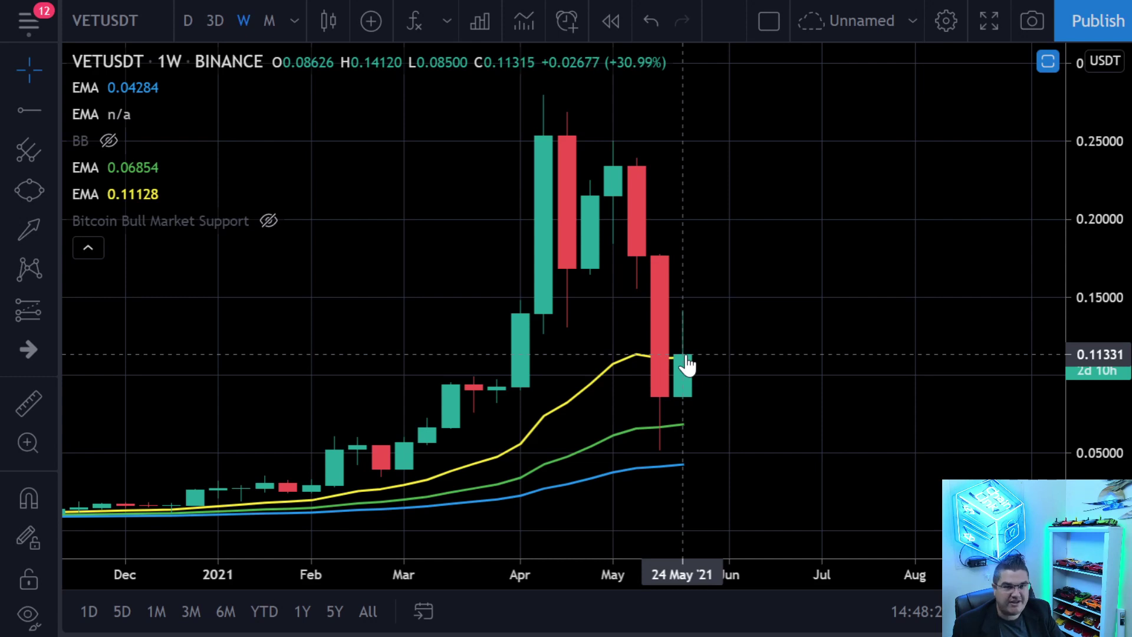
pyautogui.scroll(-2, 688, 364)
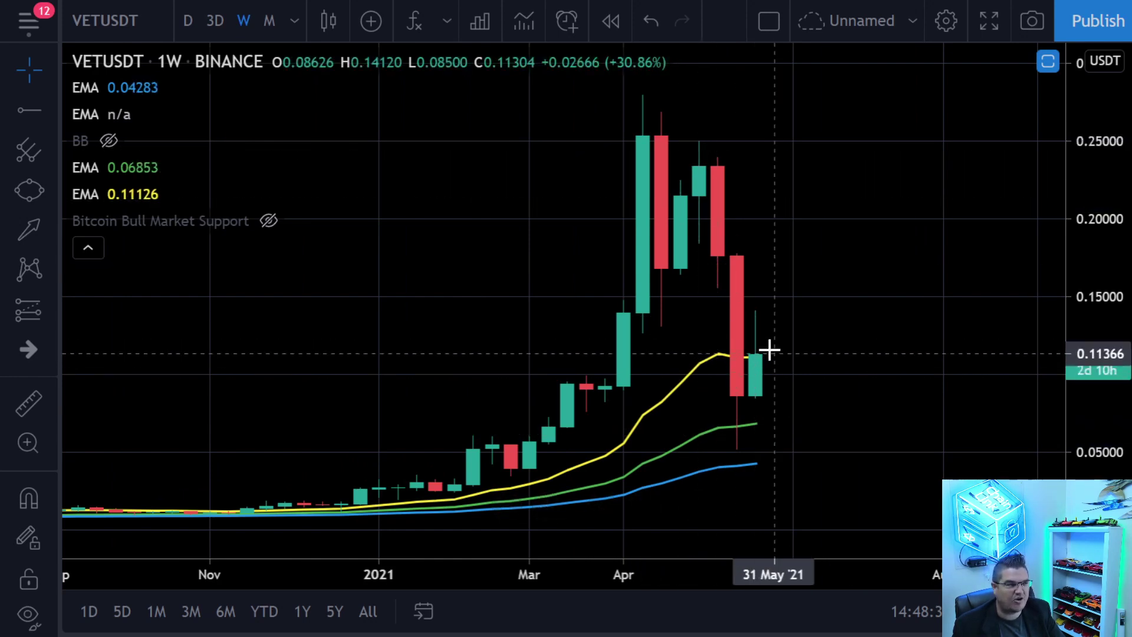
# Step: Open the DOTUSD chart and set it to the daily timeframe, with price history back to the start of 2021 in view
pyautogui.press('Down')
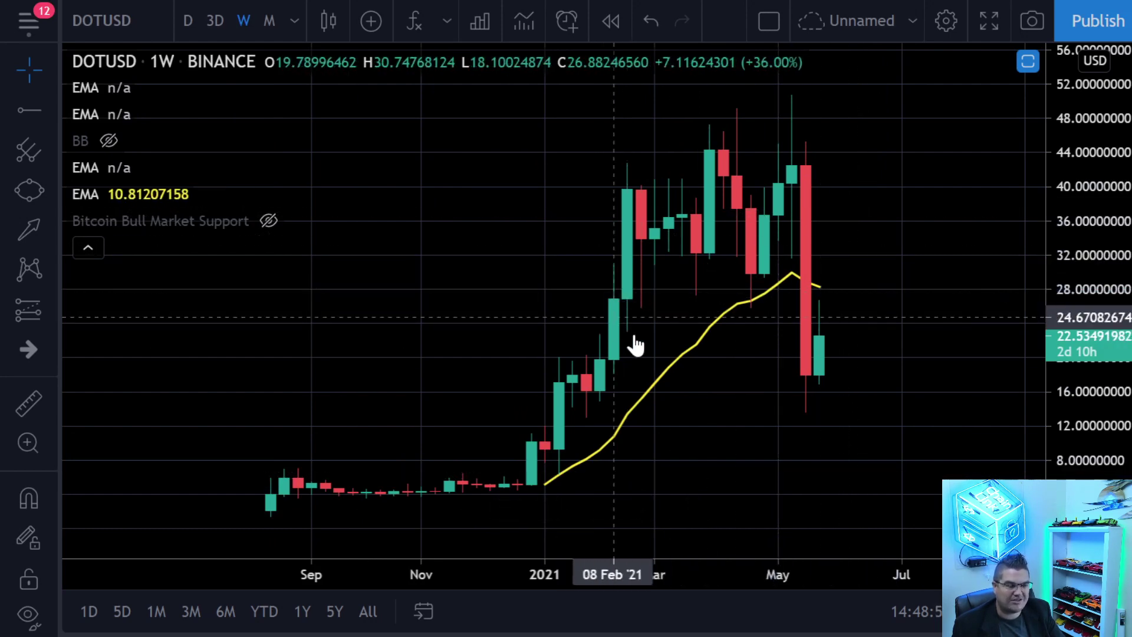
pyautogui.click(186, 26)
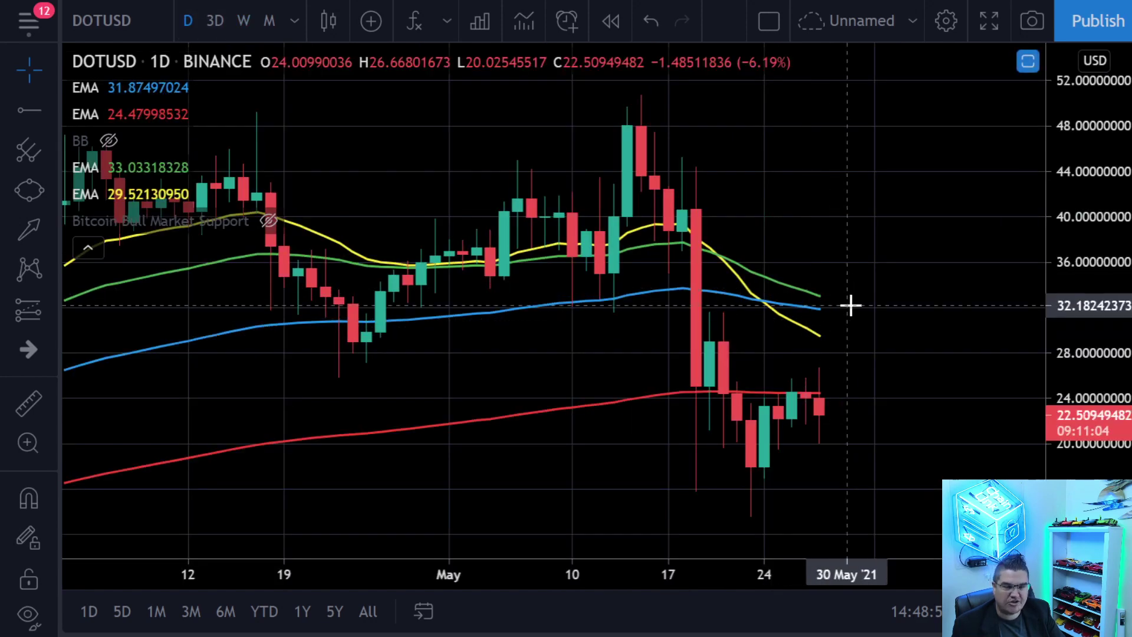
pyautogui.scroll(-6, 852, 305)
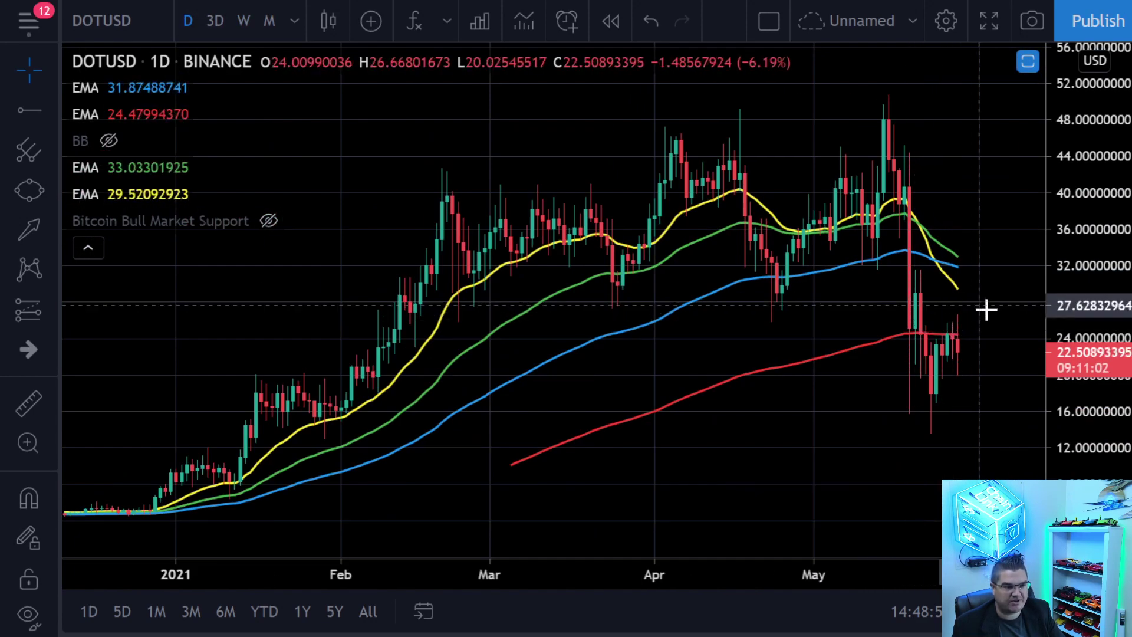
# Step: Examine DOTUSD's late-May daily candles against the red EMA and the longer price trend since autumn 2020
pyautogui.scroll(5, 979, 387)
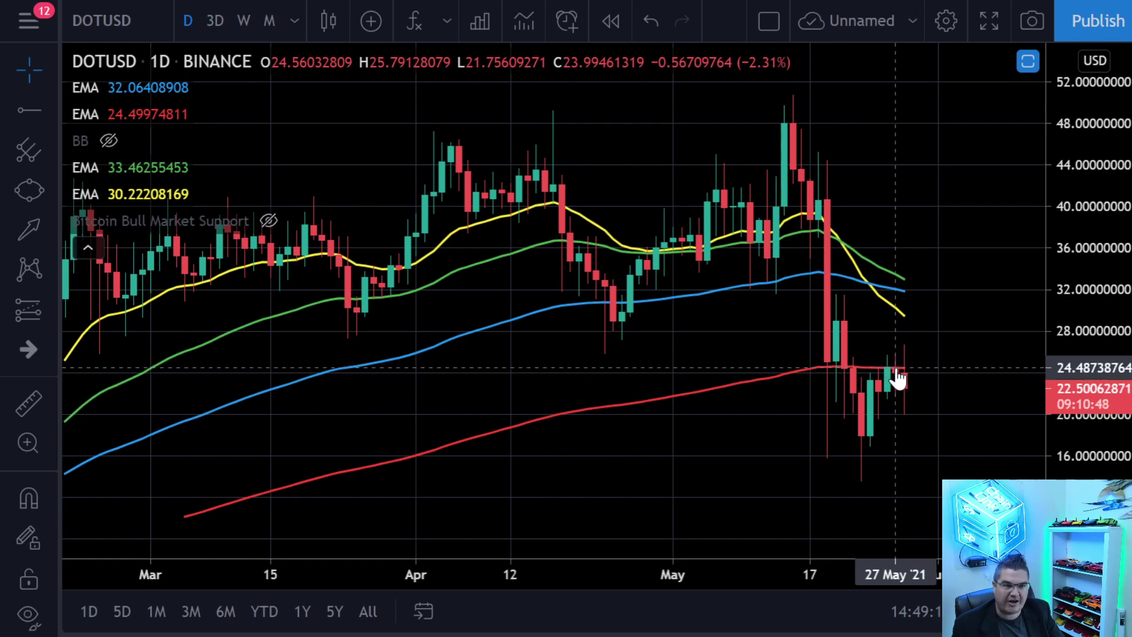
pyautogui.scroll(5, 896, 377)
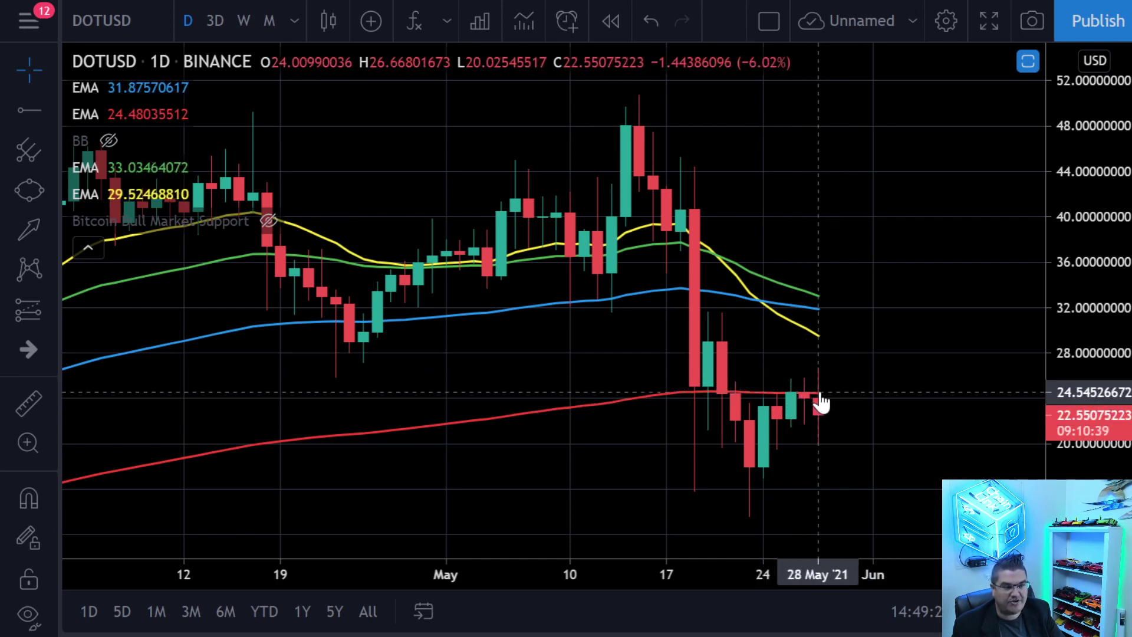
pyautogui.scroll(-1, 823, 402)
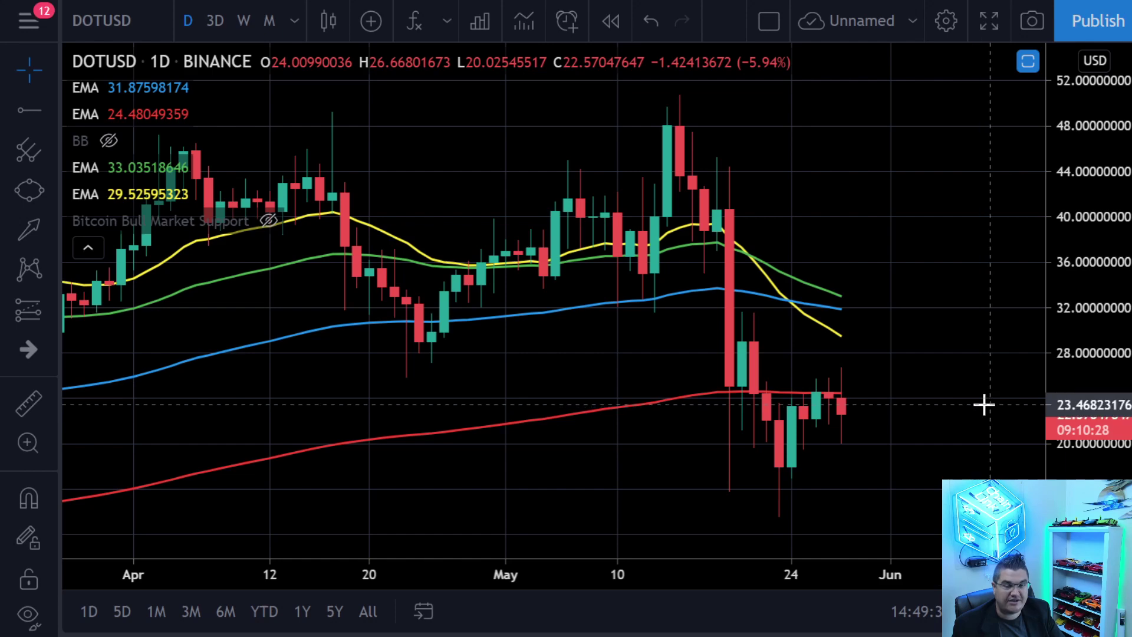
pyautogui.scroll(-2, 980, 405)
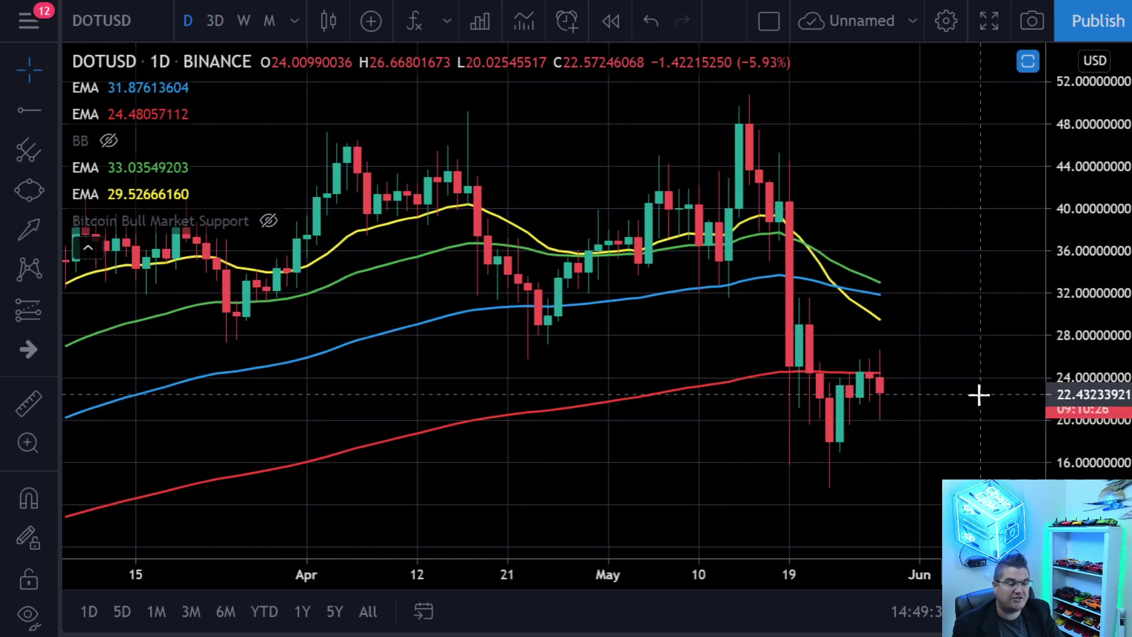
pyautogui.scroll(-1, 978, 394)
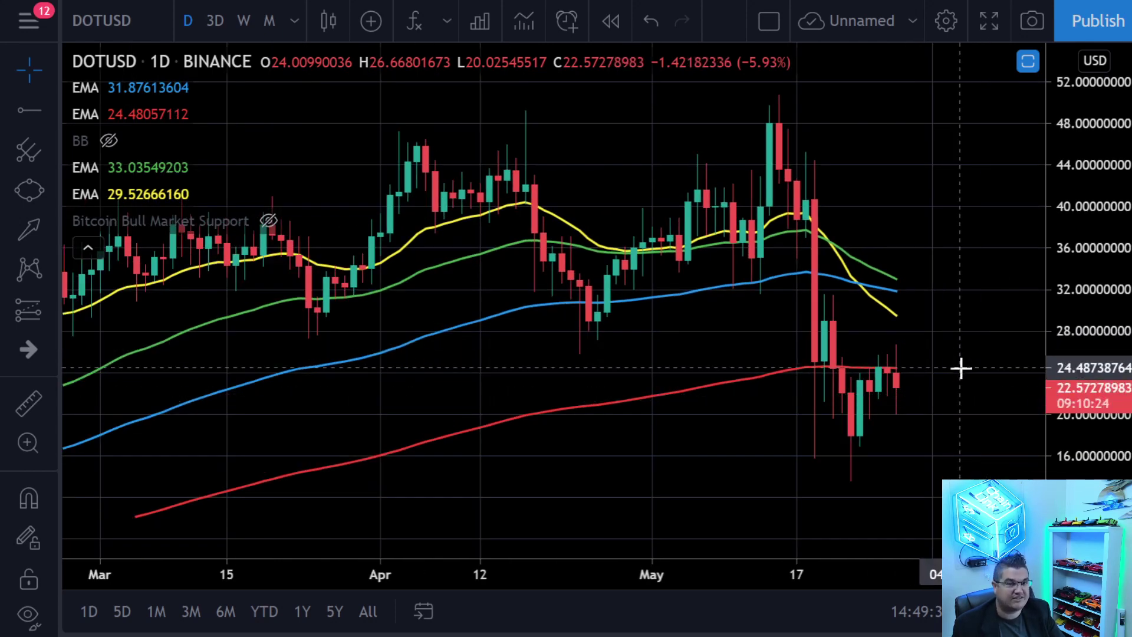
pyautogui.scroll(-1, 961, 368)
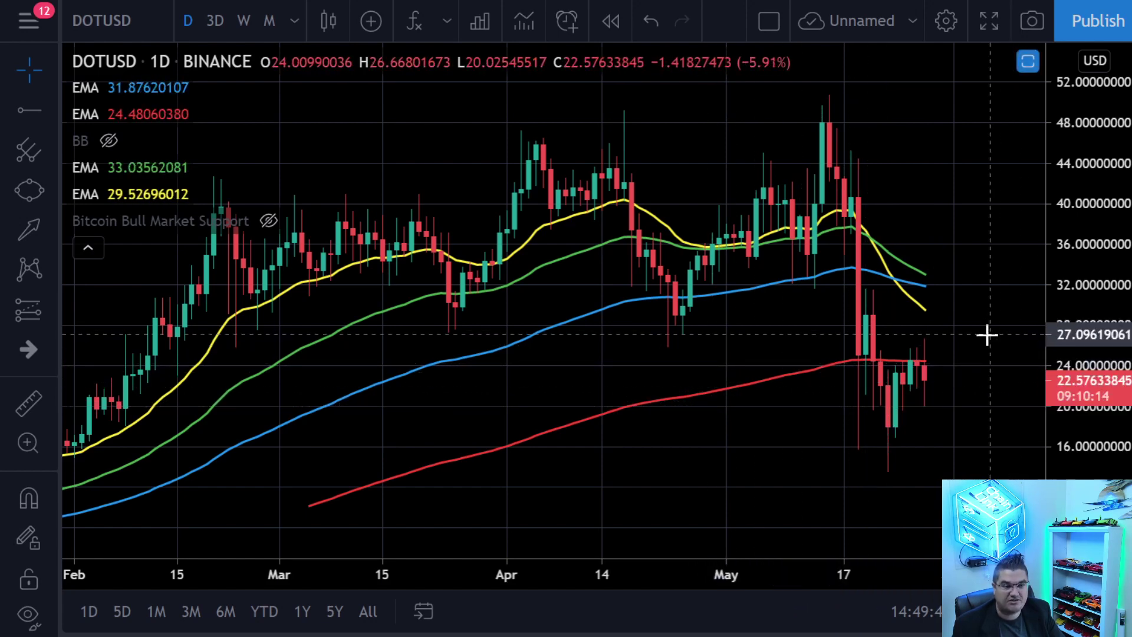
pyautogui.scroll(2, 986, 335)
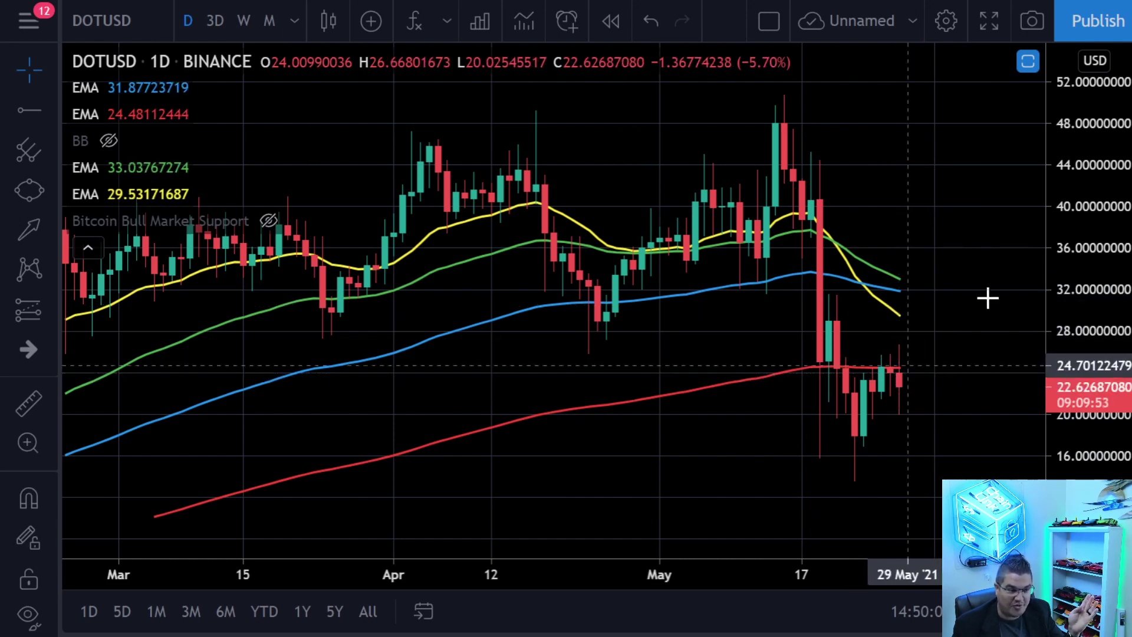
pyautogui.scroll(-10, 988, 296)
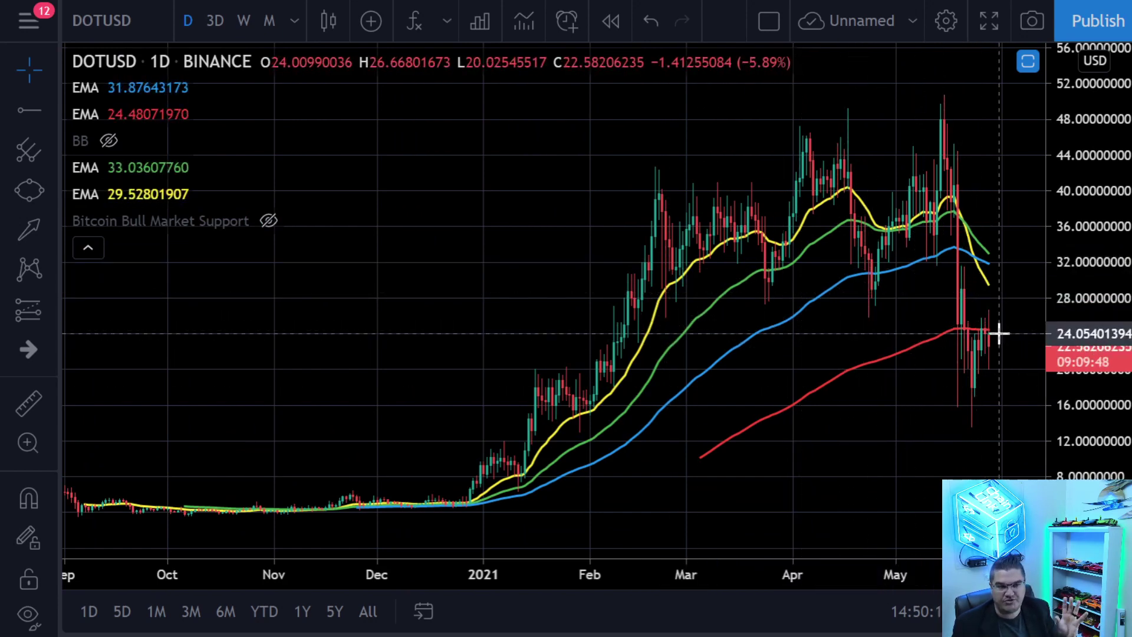
pyautogui.scroll(5, 998, 332)
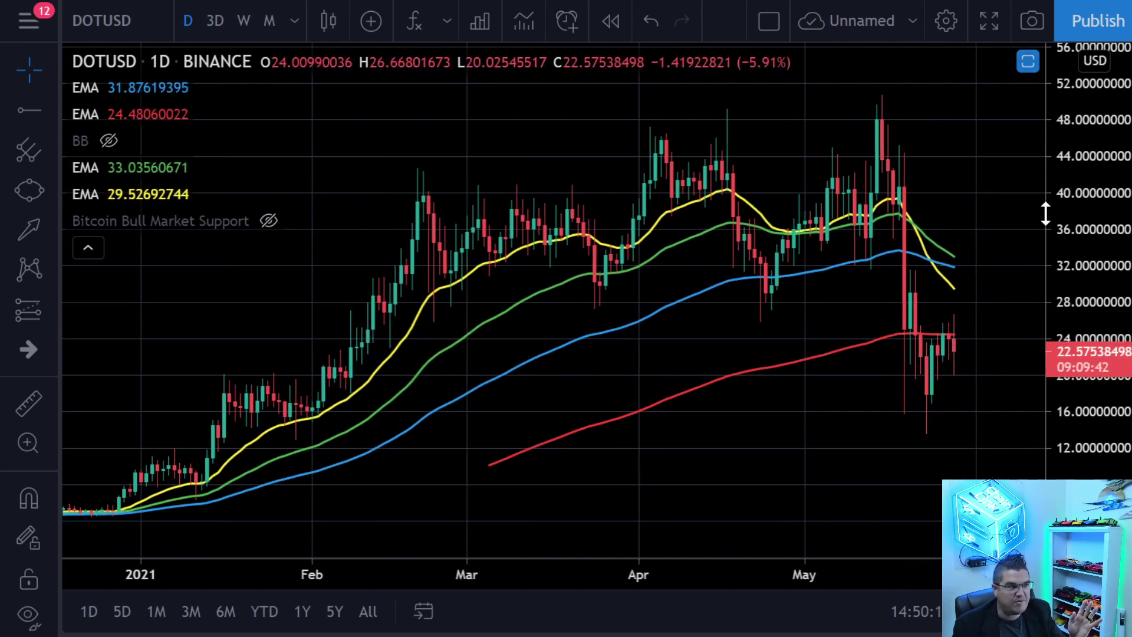
# Step: Open the UNIUSDT daily chart and examine the late-May candles against the blue, yellow and red EMAs
pyautogui.scroll(2, 1025, 265)
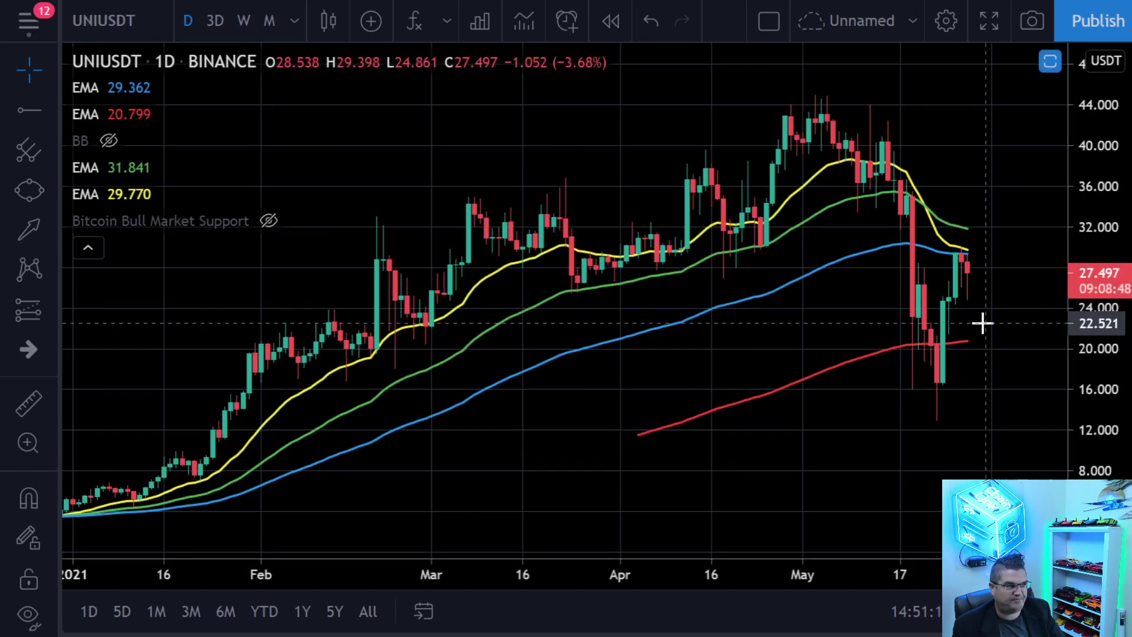
pyautogui.scroll(2, 982, 323)
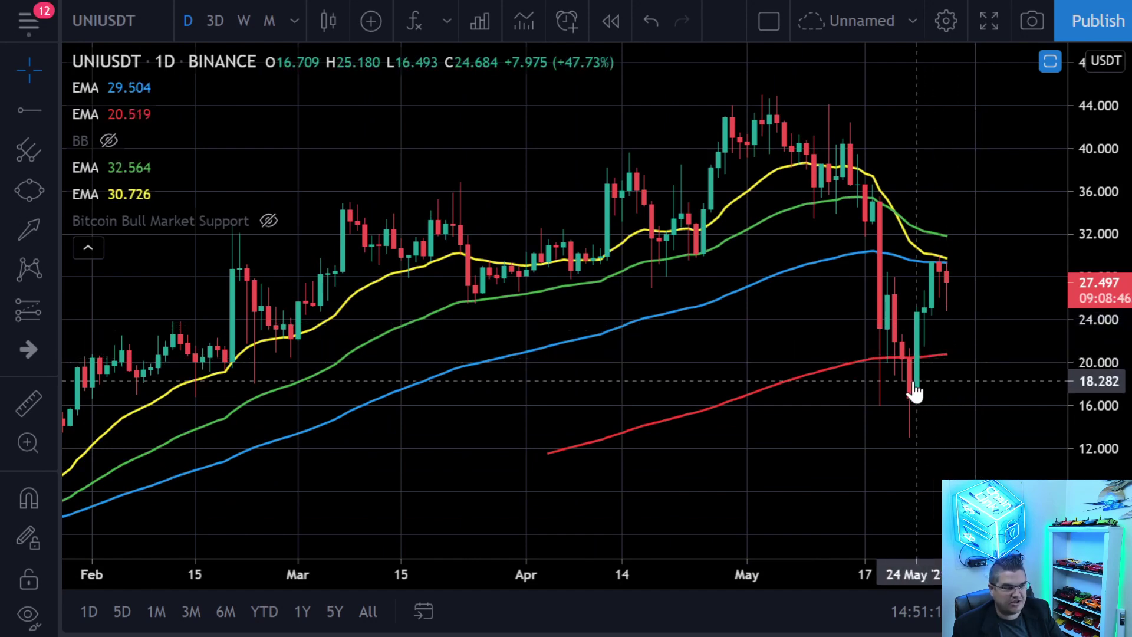
pyautogui.scroll(2, 917, 386)
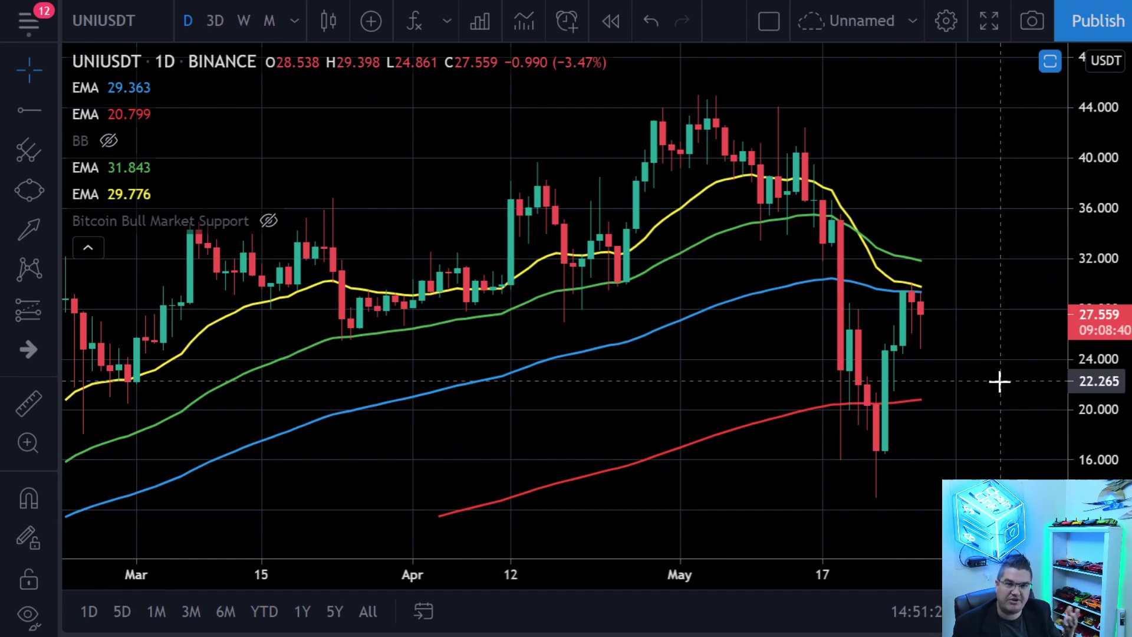
pyautogui.scroll(-3, 973, 380)
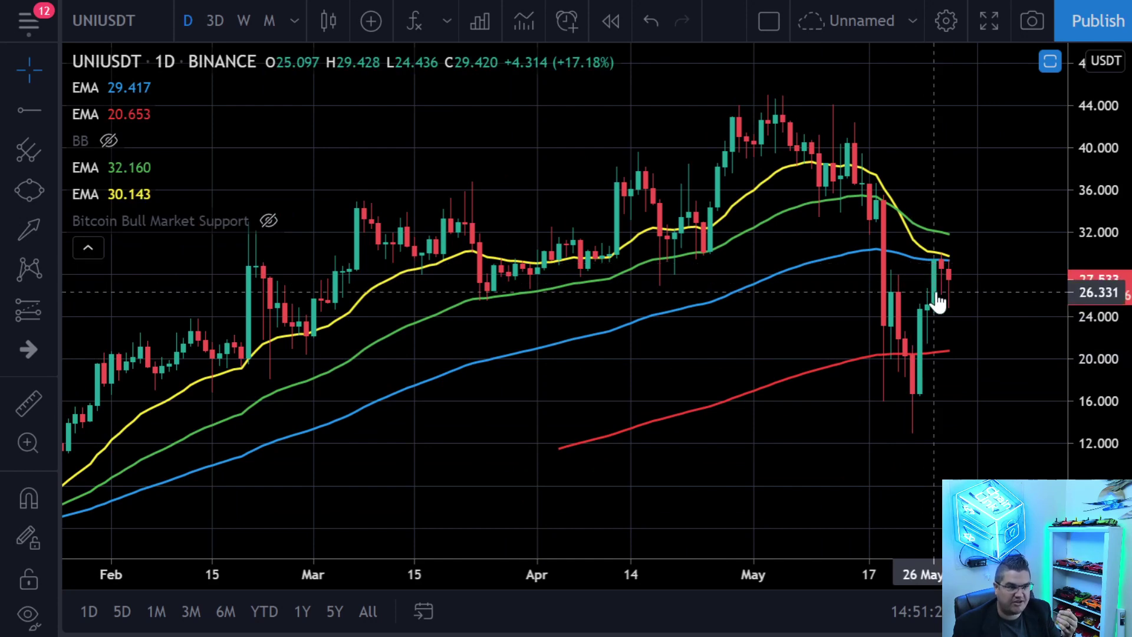
pyautogui.scroll(4, 935, 303)
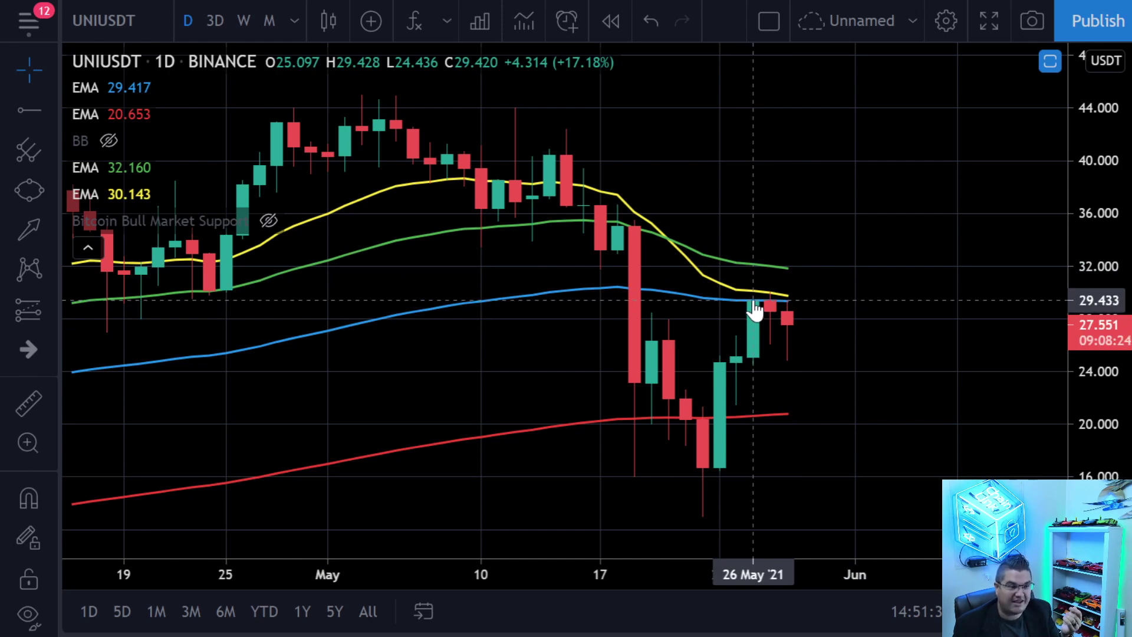
pyautogui.scroll(-1, 754, 309)
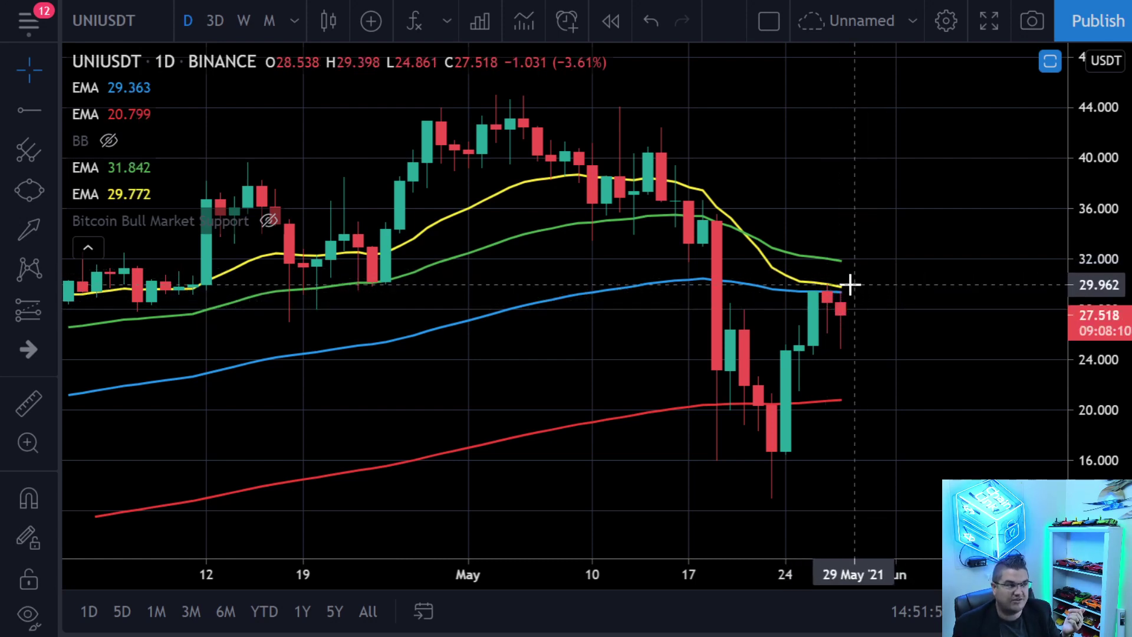
pyautogui.scroll(-5, 849, 242)
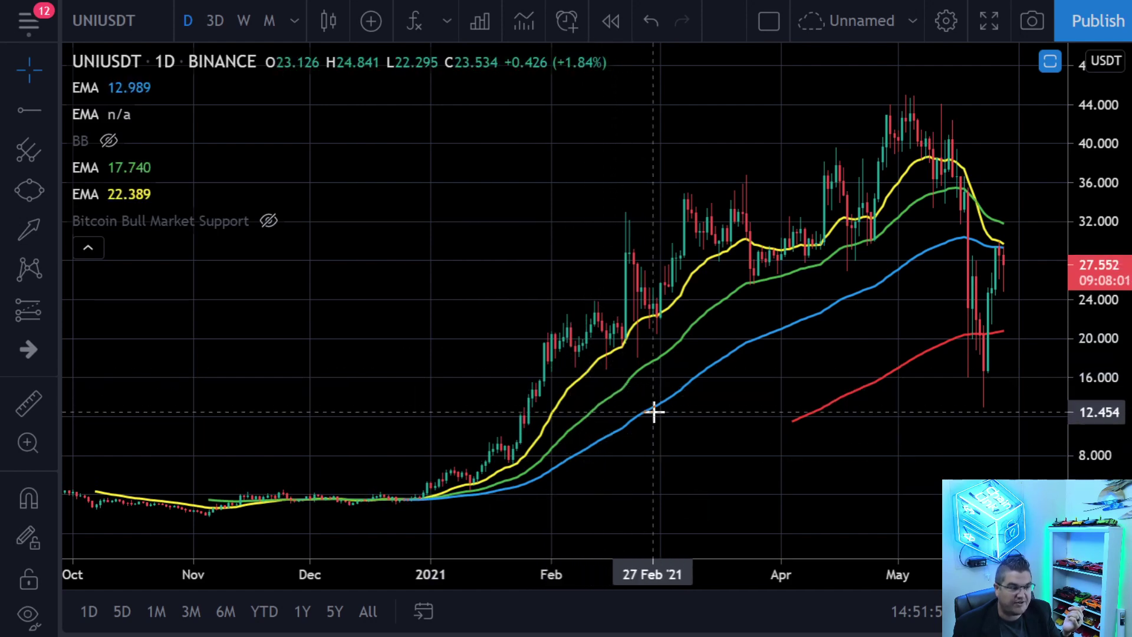
pyautogui.scroll(3, 1005, 330)
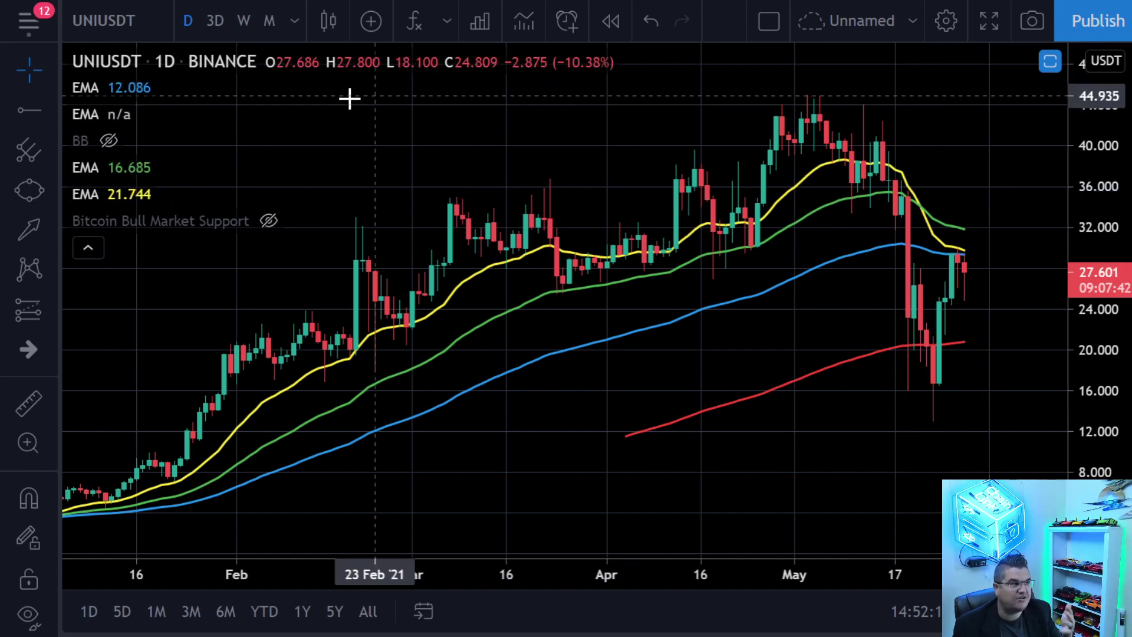
# Step: Switch the UNIUSDT chart to the weekly timeframe and examine the latest candle against the yellow EMA
pyautogui.click(244, 21)
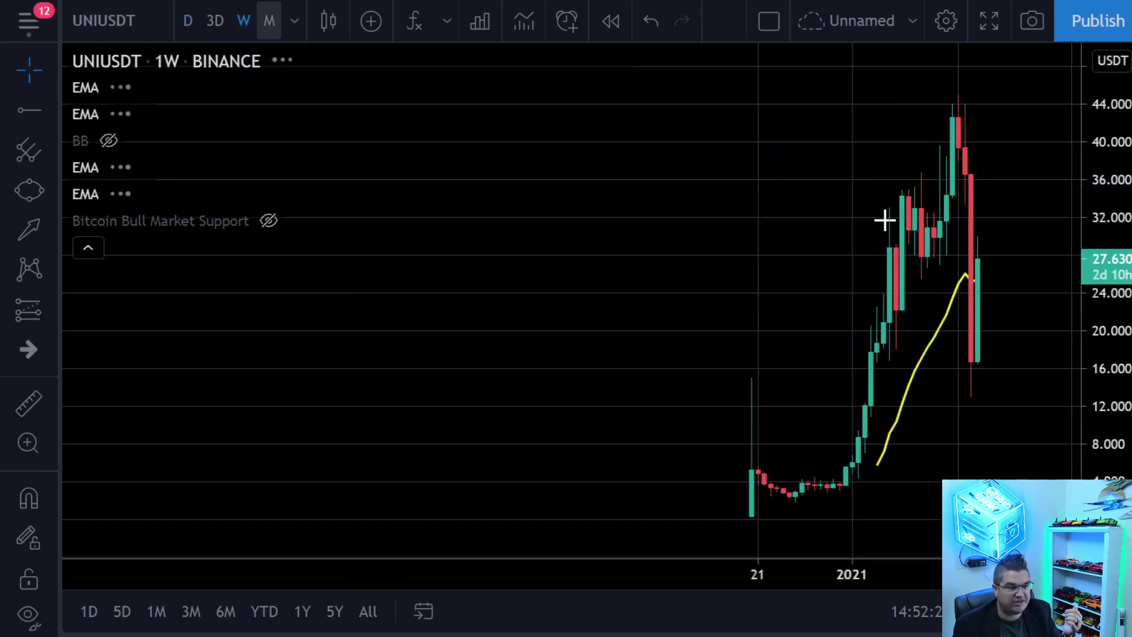
pyautogui.scroll(6, 887, 244)
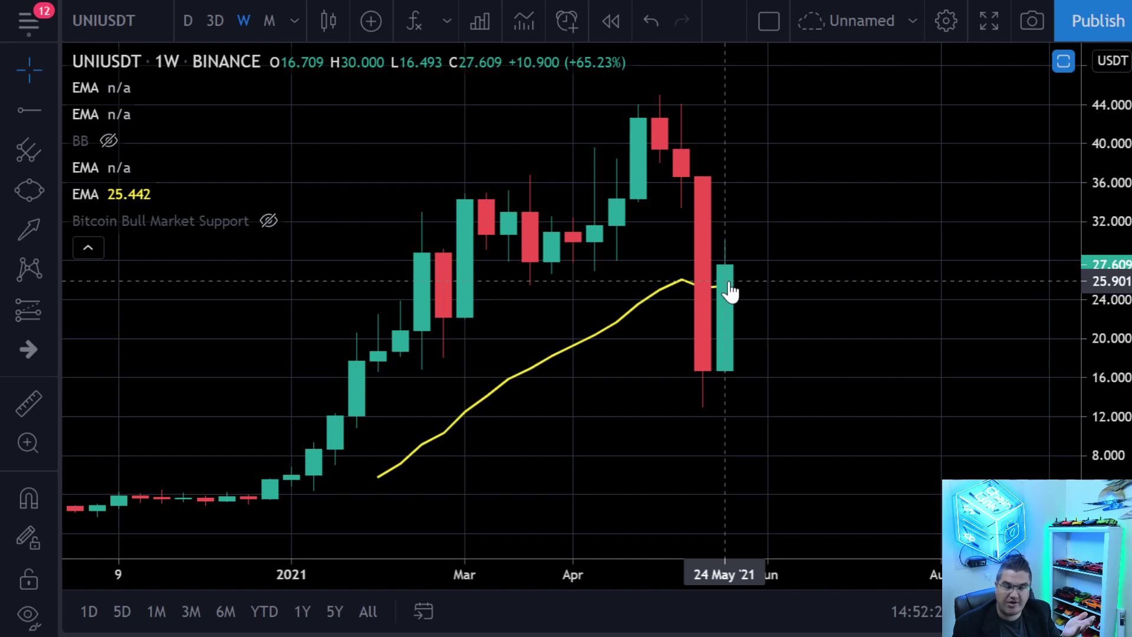
pyautogui.scroll(-1, 731, 289)
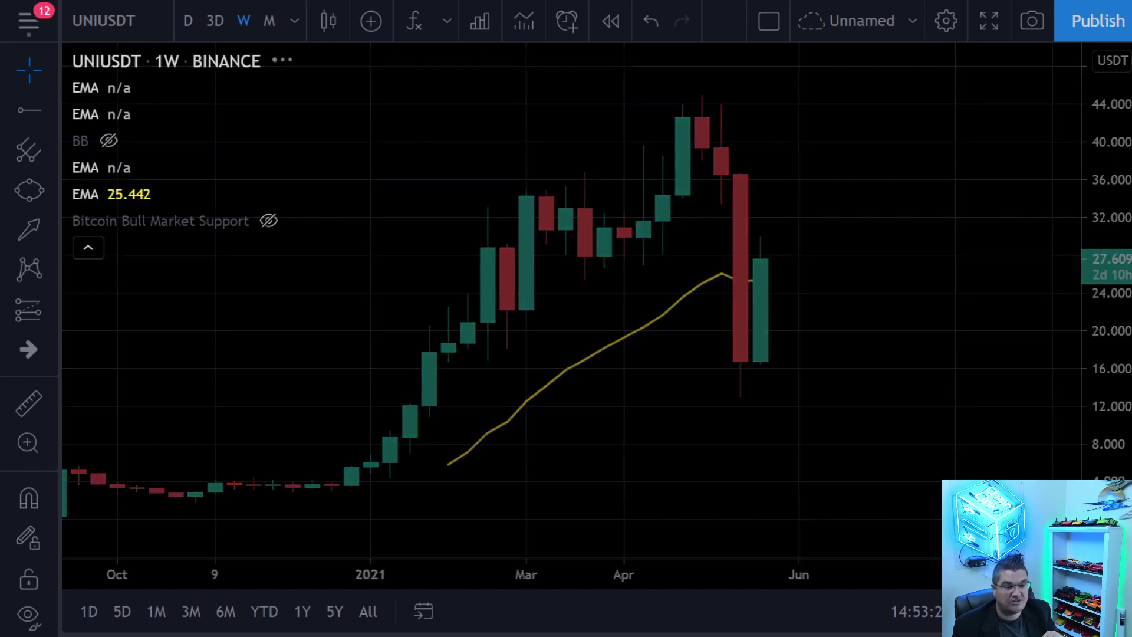
# Step: Open the ONEUSDT weekly chart and examine the latest candles against the yellow EMA and the red horizontal line
pyautogui.press('Down')
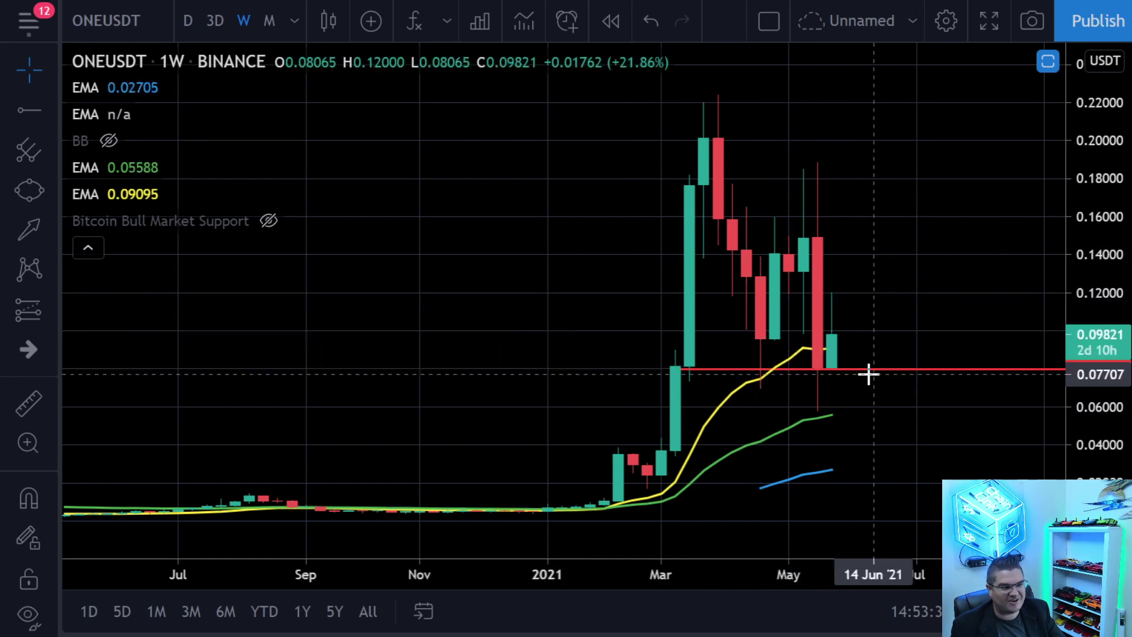
pyautogui.scroll(5, 869, 373)
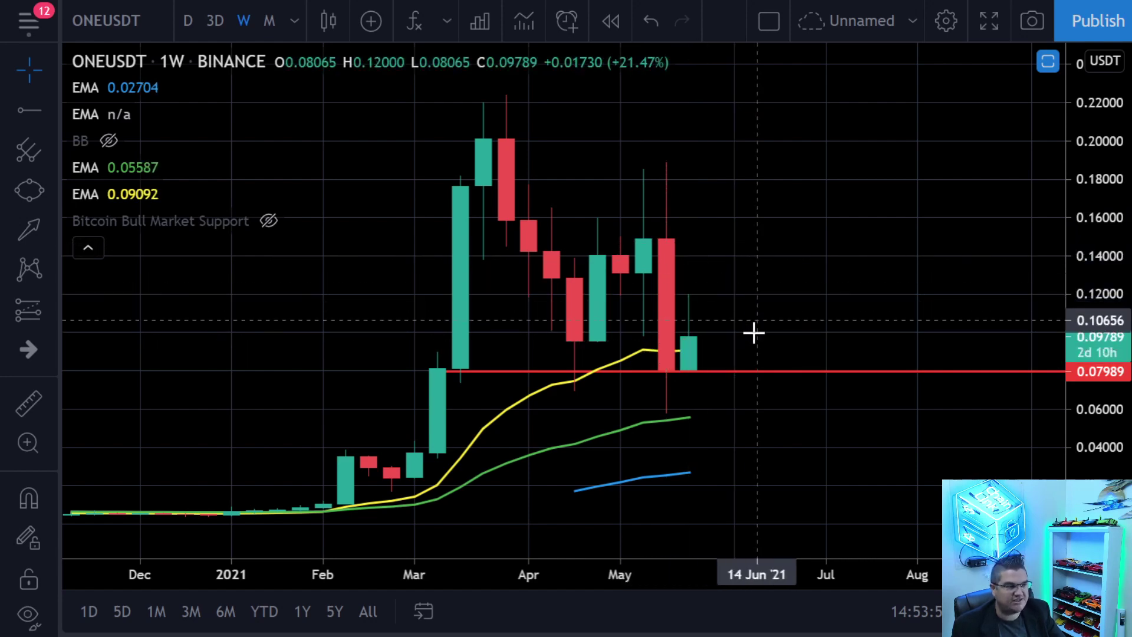
pyautogui.scroll(-3, 746, 340)
pyautogui.scroll(3, 781, 340)
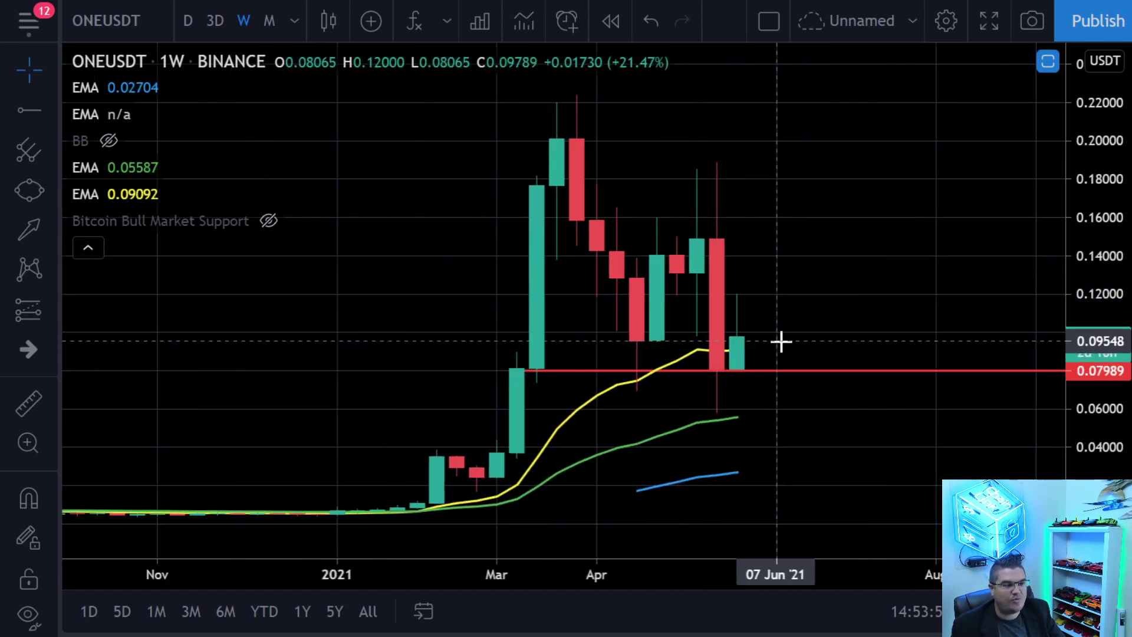
pyautogui.scroll(-1, 483, 442)
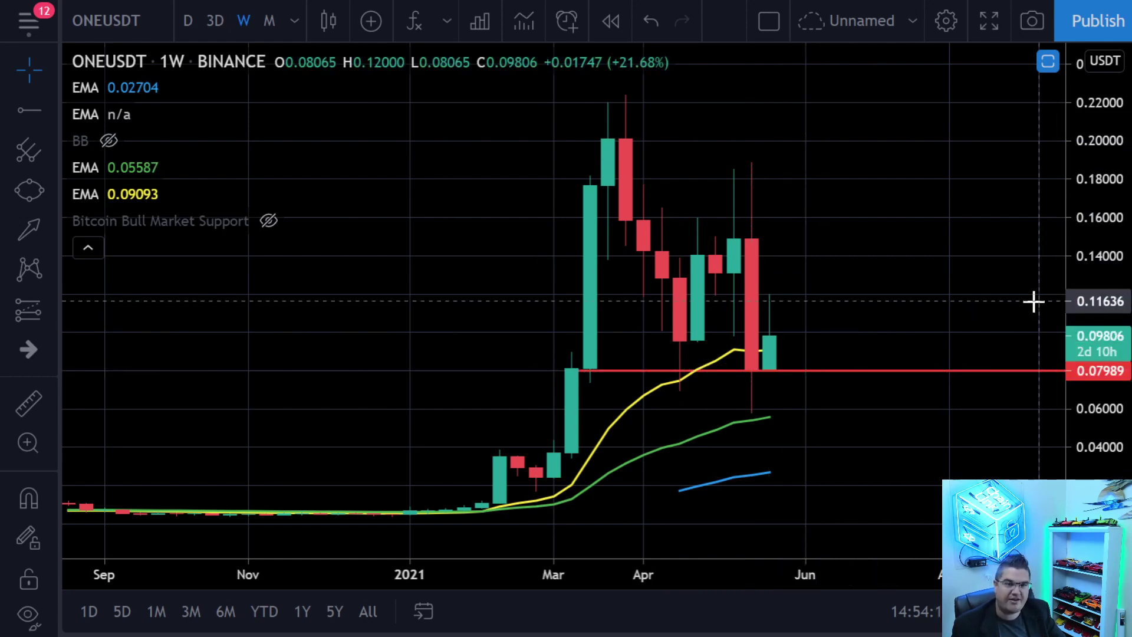
# Step: Switch the ONEUSDT chart to the daily timeframe, with price history from mid-February 2021 in view
pyautogui.click(184, 22)
pyautogui.scroll(-5, 859, 295)
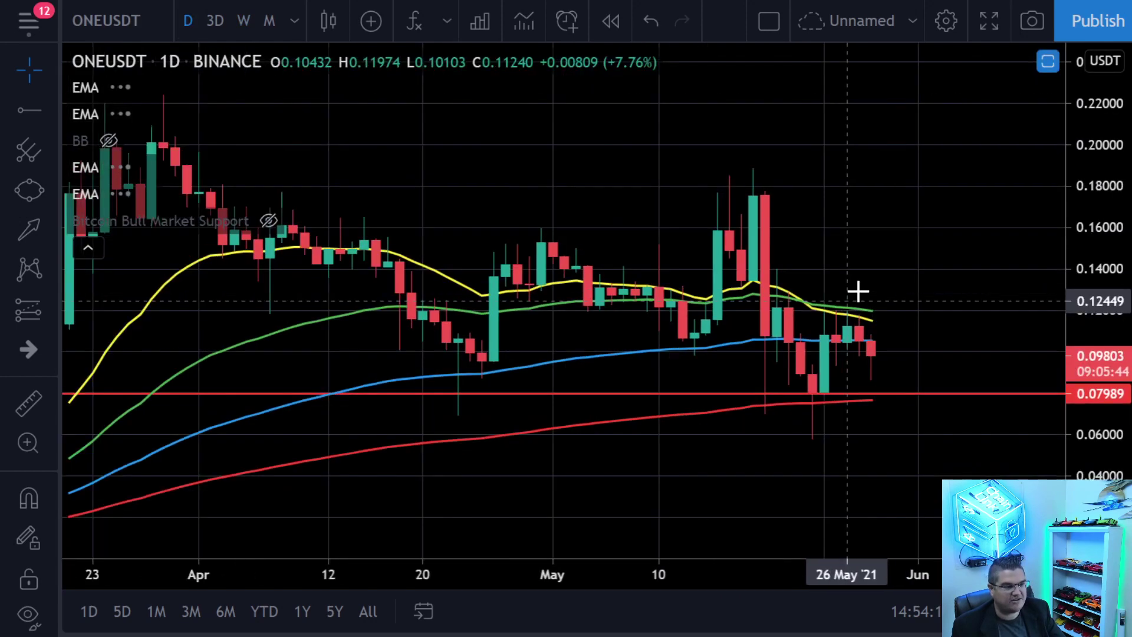
pyautogui.scroll(-2, 866, 298)
pyautogui.scroll(4, 871, 307)
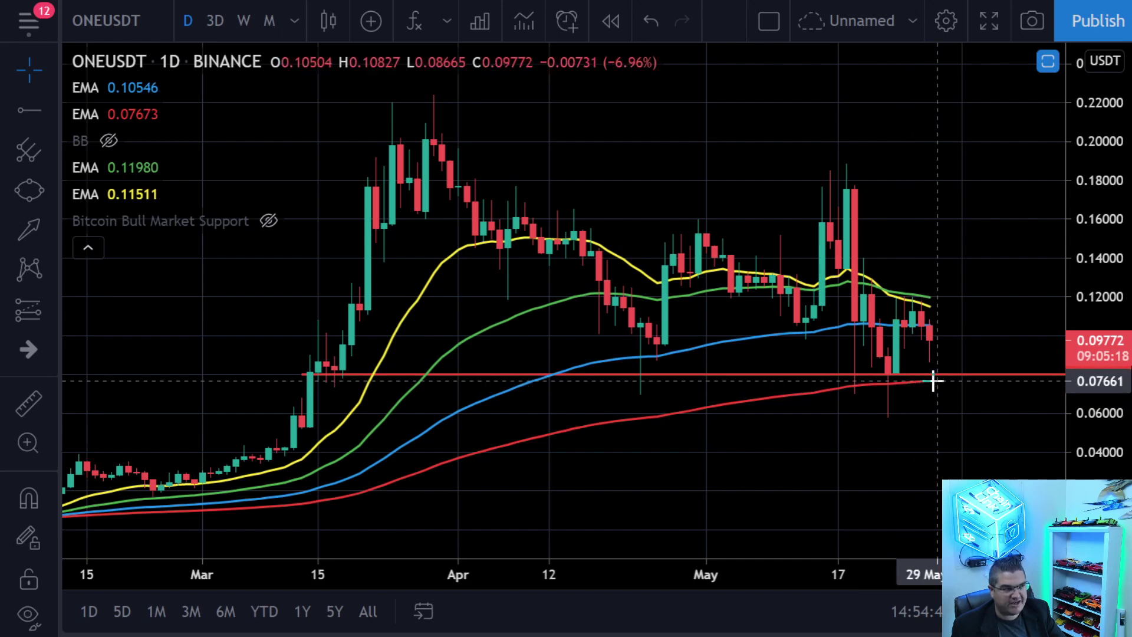
# Step: Examine ONEUSDT's late-May daily candles against the red EMA and the horizontal line, both close up and over the longer trend
pyautogui.scroll(3, 932, 381)
pyautogui.scroll(-4, 590, 352)
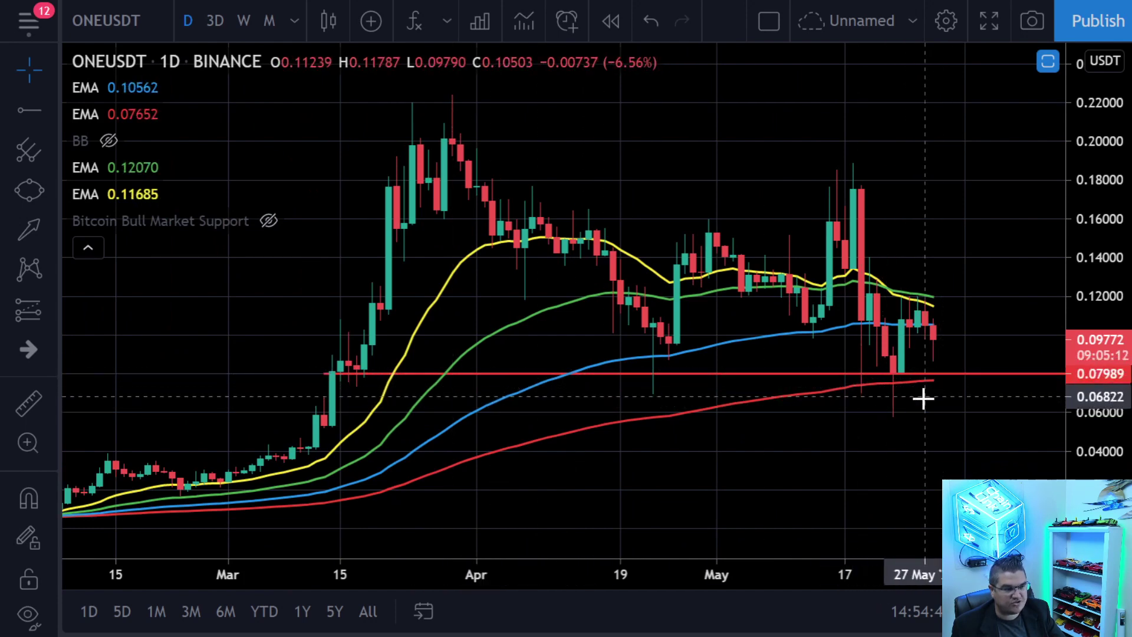
pyautogui.scroll(3, 925, 396)
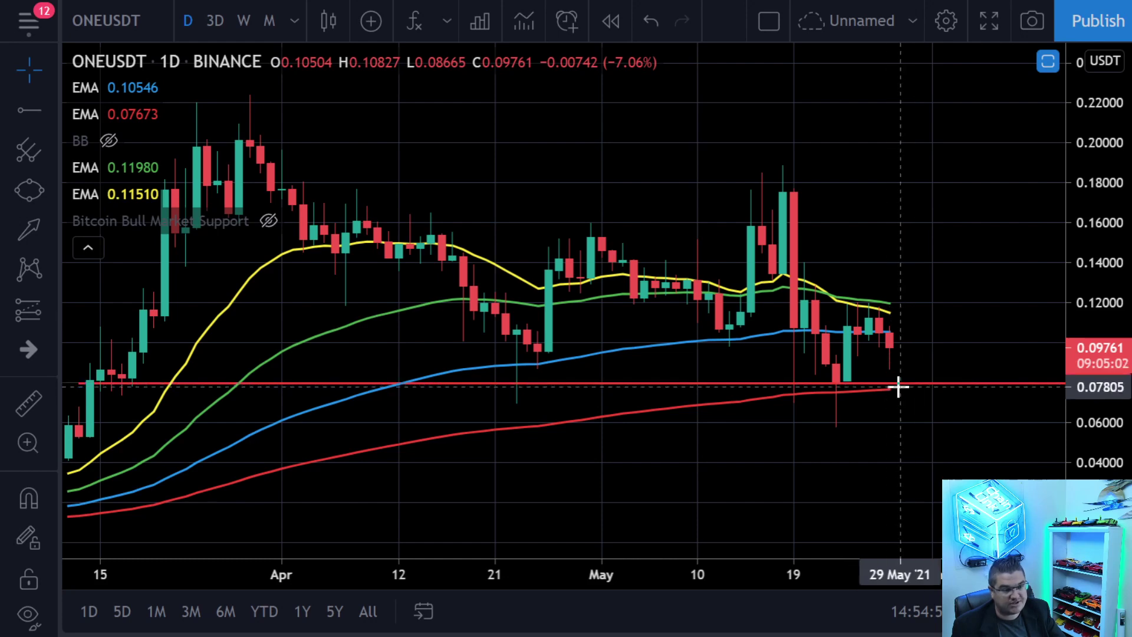
pyautogui.scroll(-3, 905, 388)
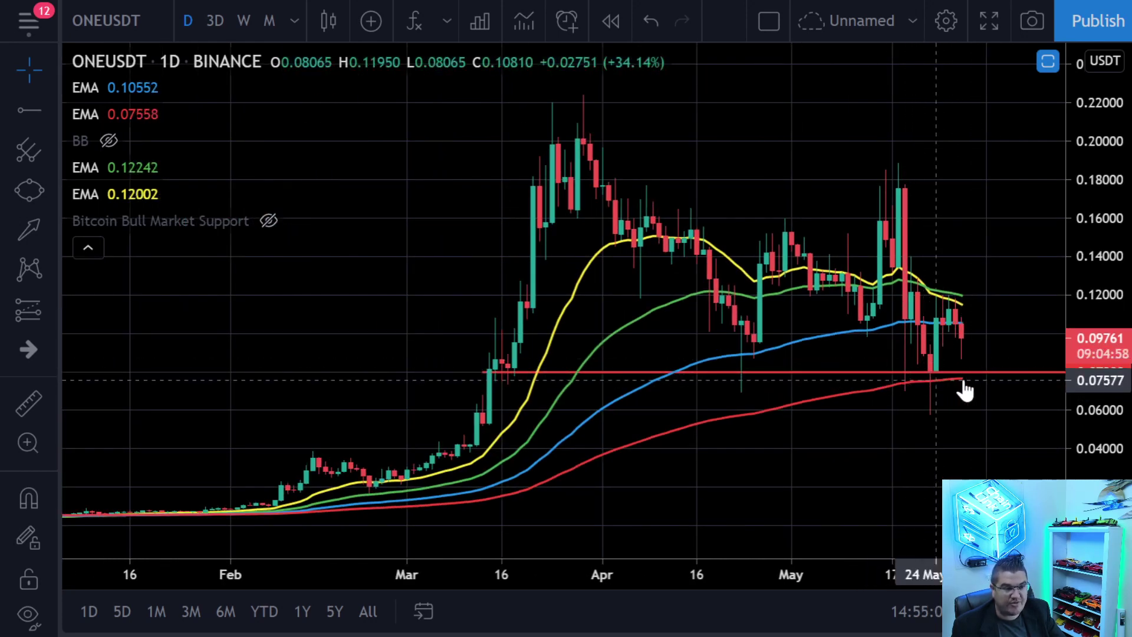
pyautogui.scroll(-2, 967, 375)
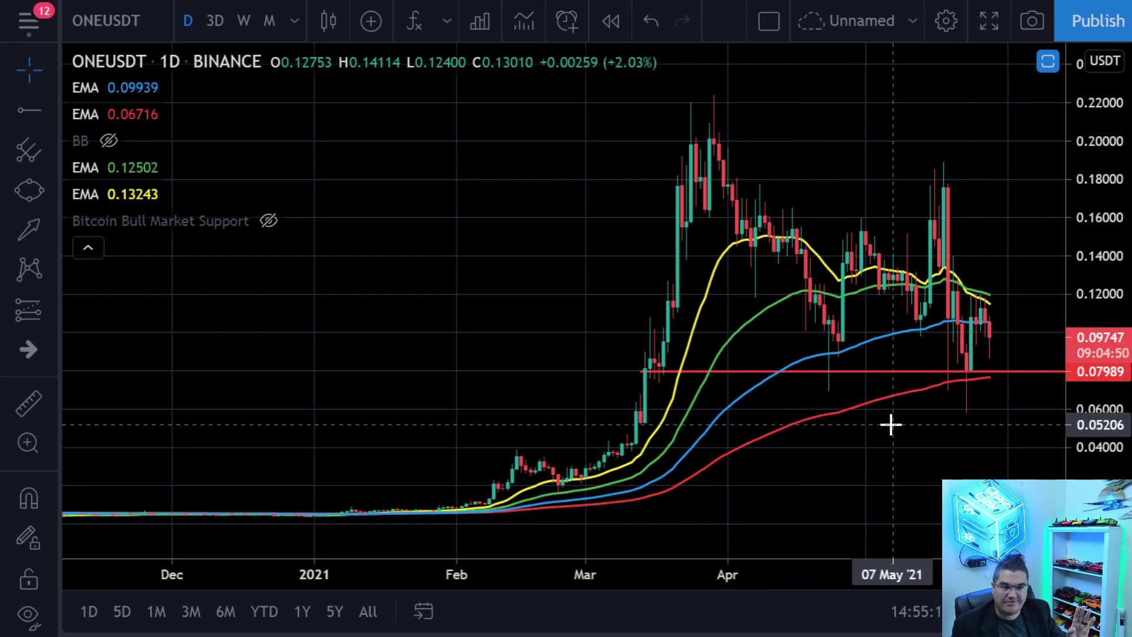
pyautogui.scroll(5, 935, 413)
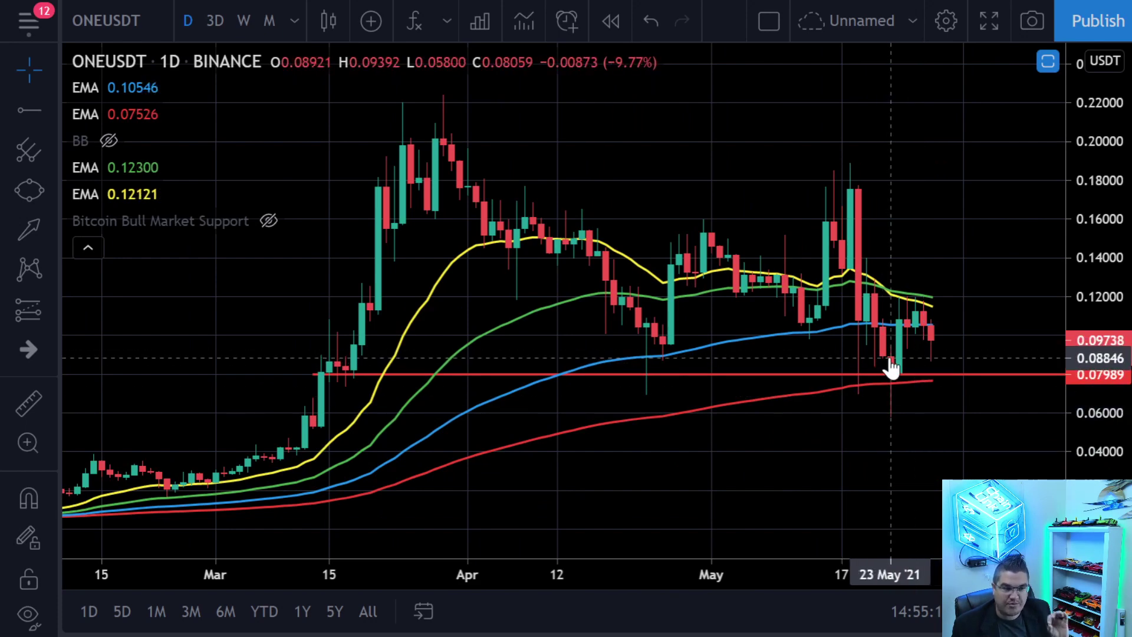
pyautogui.scroll(3, 891, 365)
pyautogui.scroll(-5, 864, 336)
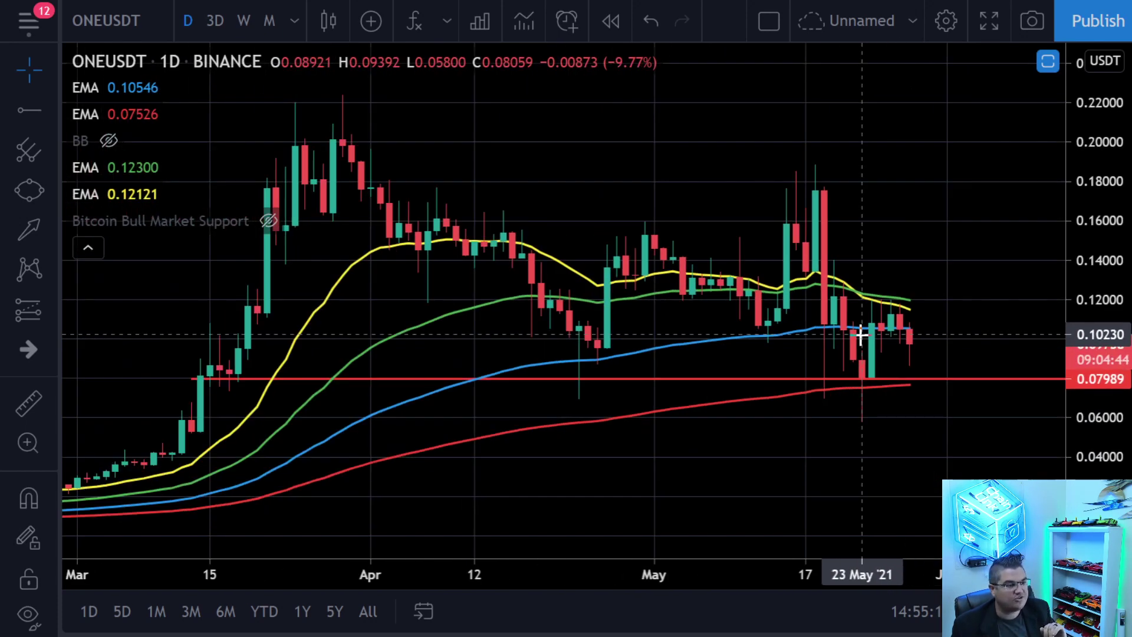
# Step: Show the Bollinger Bands on the ONEUSDT daily chart and examine the lower band near the red EMA and horizontal line
pyautogui.moveTo(112, 218)
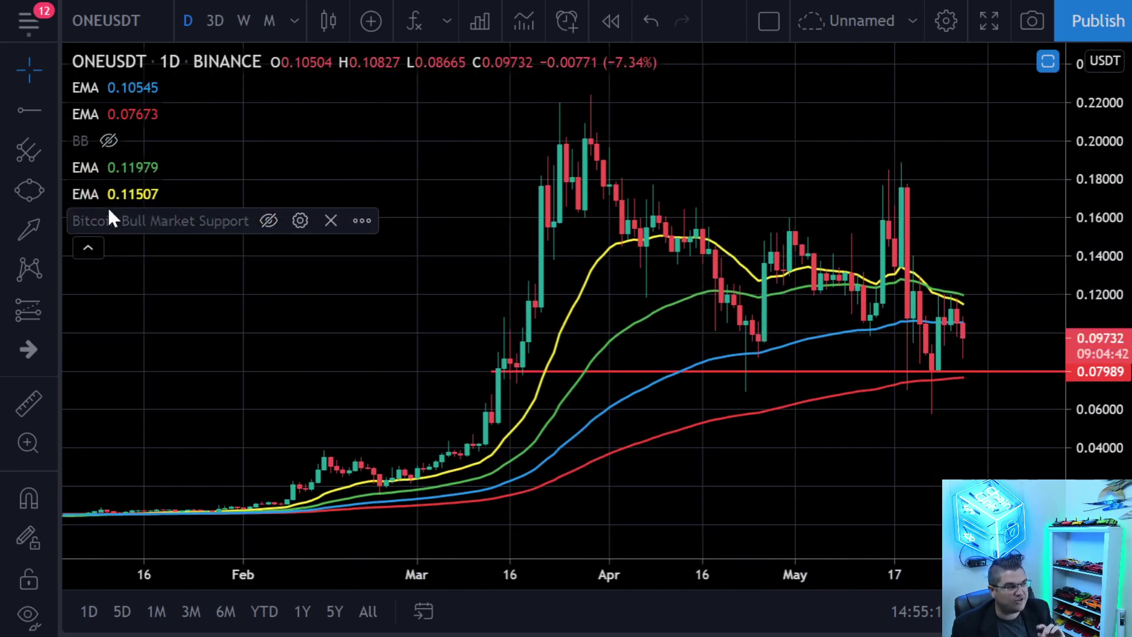
pyautogui.click(109, 142)
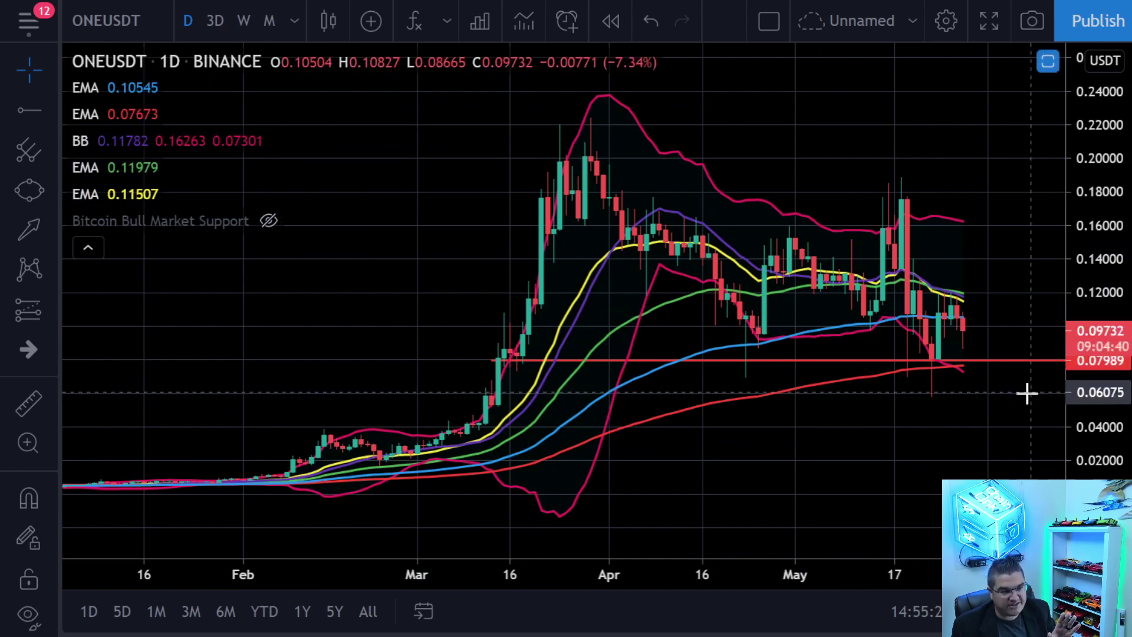
pyautogui.scroll(4, 1027, 393)
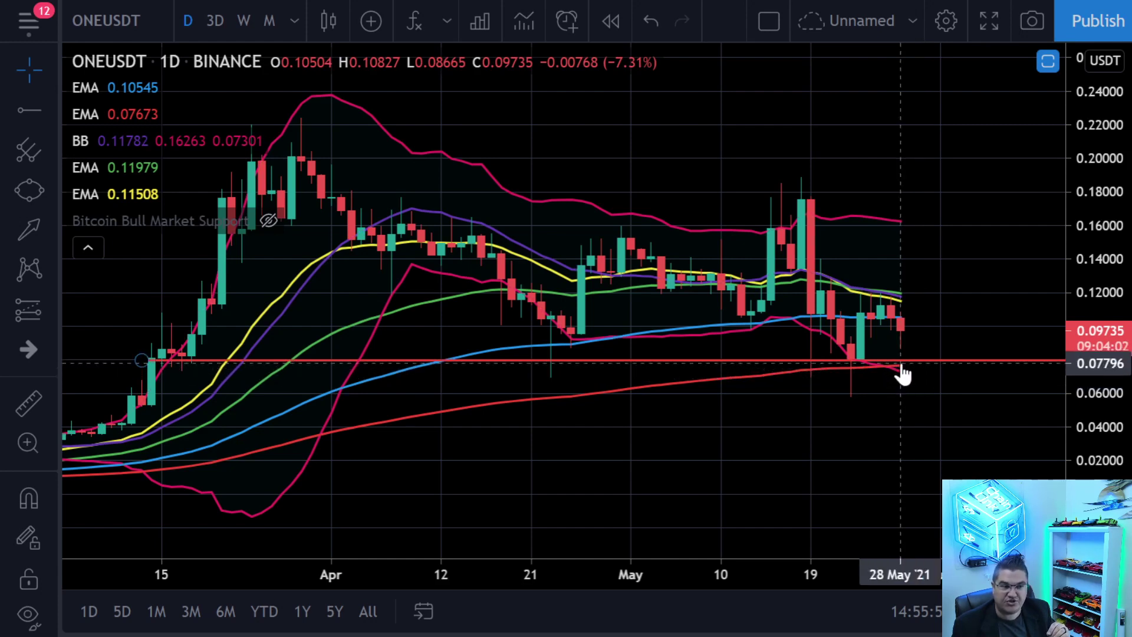
pyautogui.moveTo(892, 357); pyautogui.dragTo(903, 362)
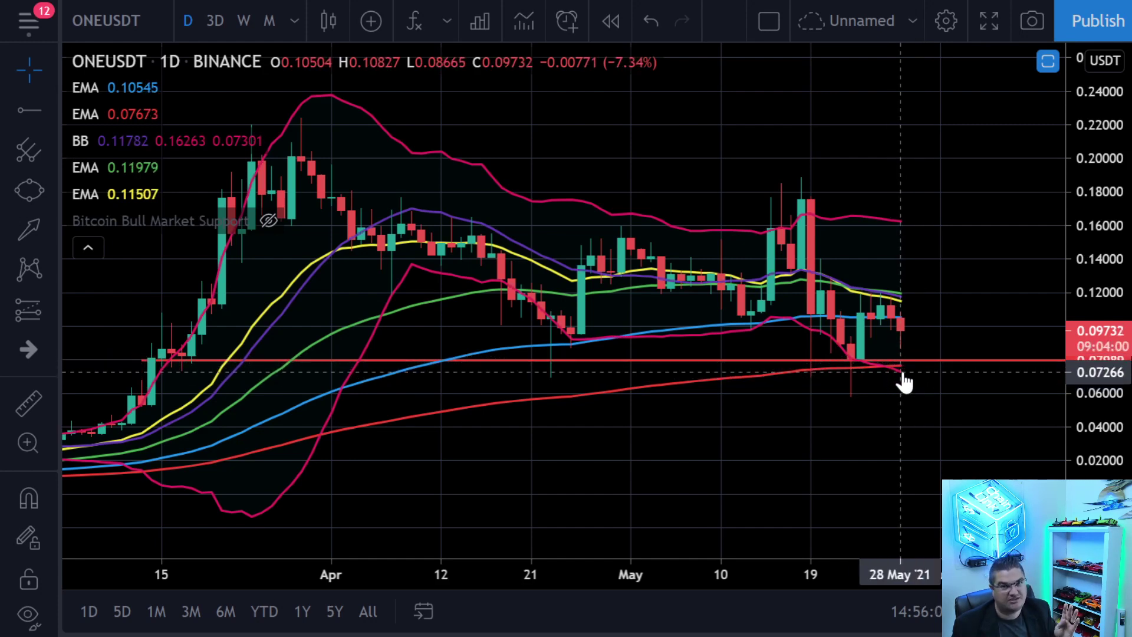
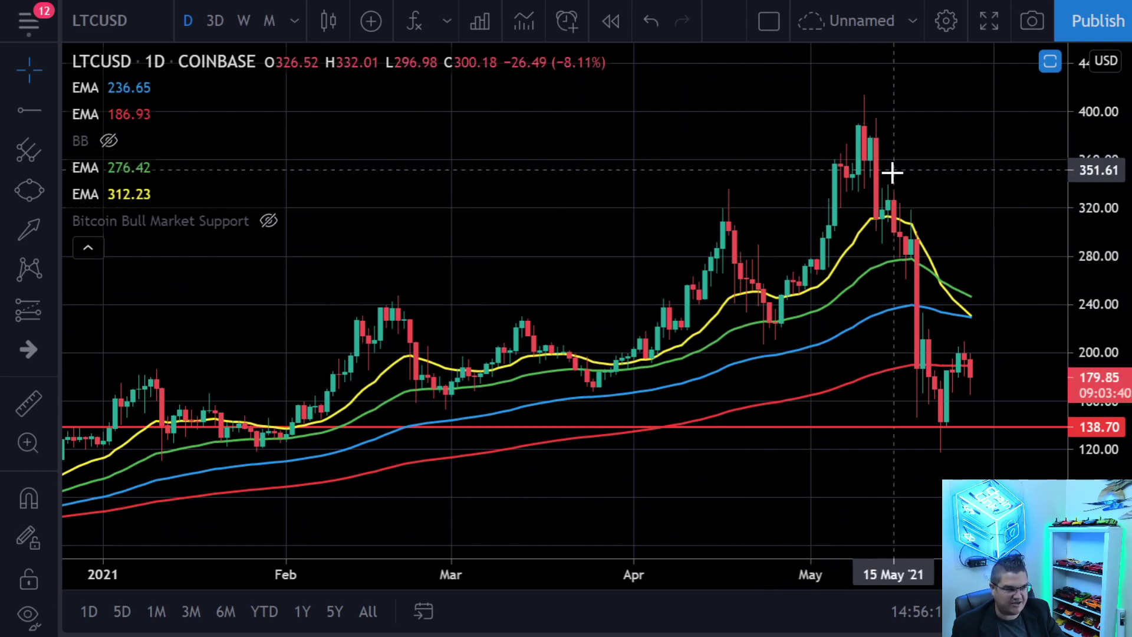
# Step: Examine LTCUSD's late-May daily candles against the red EMA, the horizontal line and the price trend since autumn 2020
pyautogui.scroll(-2, 890, 174)
pyautogui.scroll(-1, 892, 177)
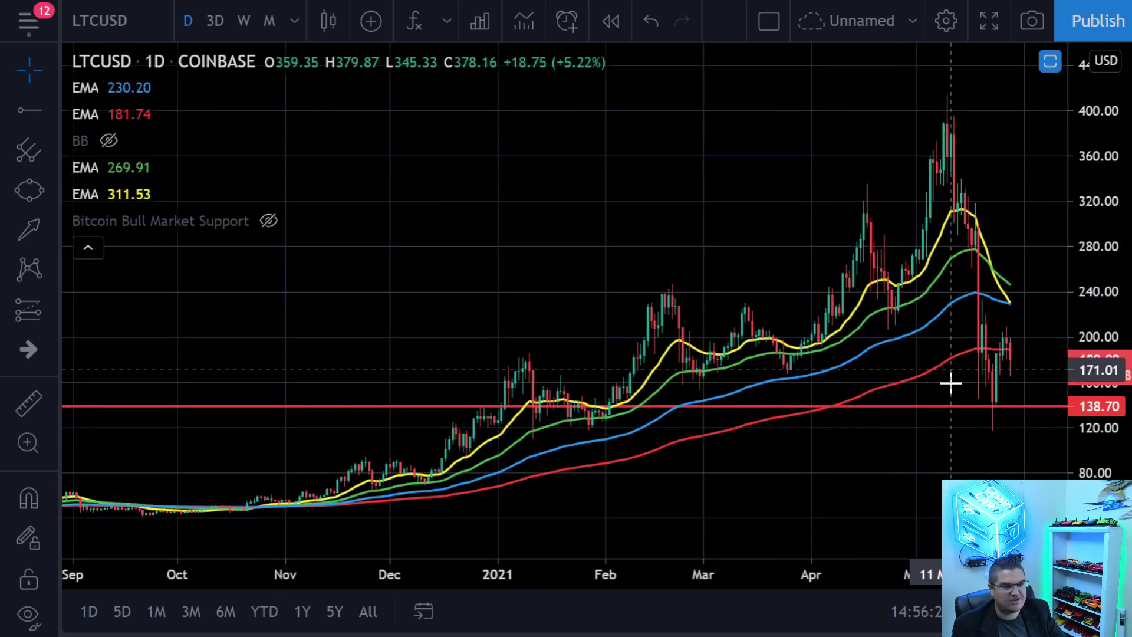
pyautogui.scroll(4, 955, 404)
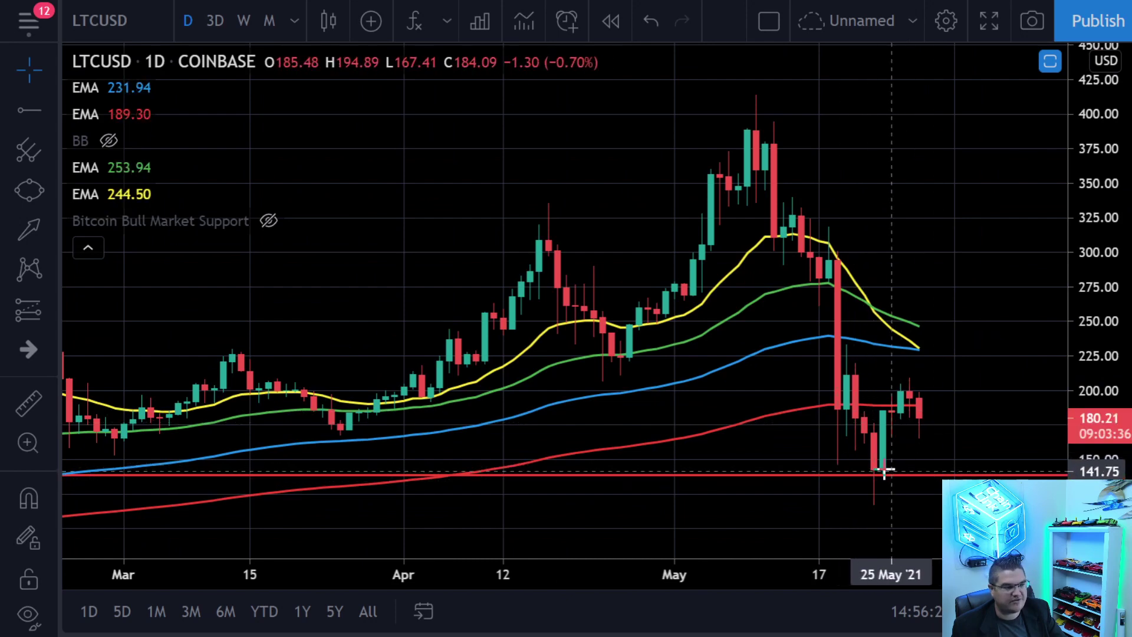
pyautogui.scroll(-2, 876, 463)
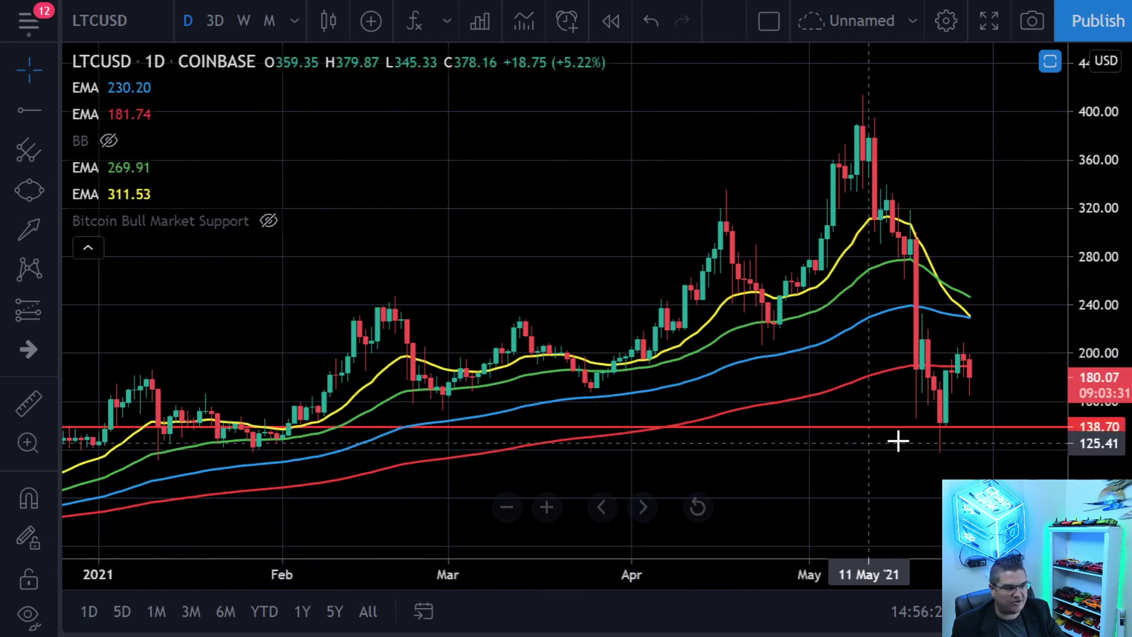
pyautogui.scroll(-3, 128, 451)
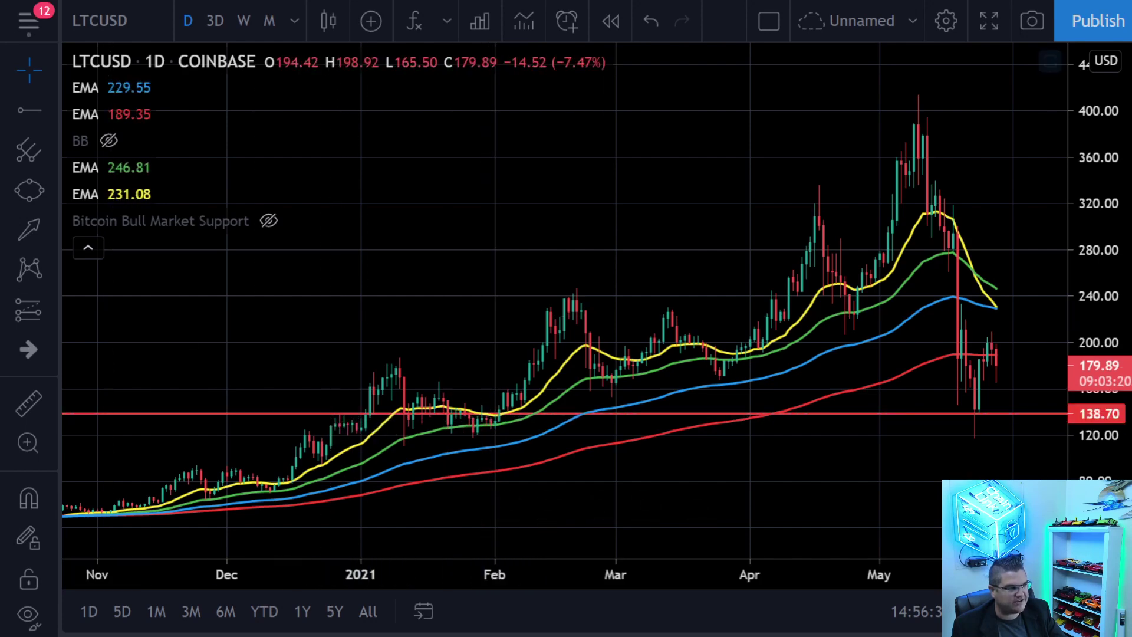
# Step: Draw a flat yellow ellipse around the LTCUSD candles along the horizontal line from about mid-December 2020 to early February 2021
pyautogui.click(28, 190)
pyautogui.click(308, 396)
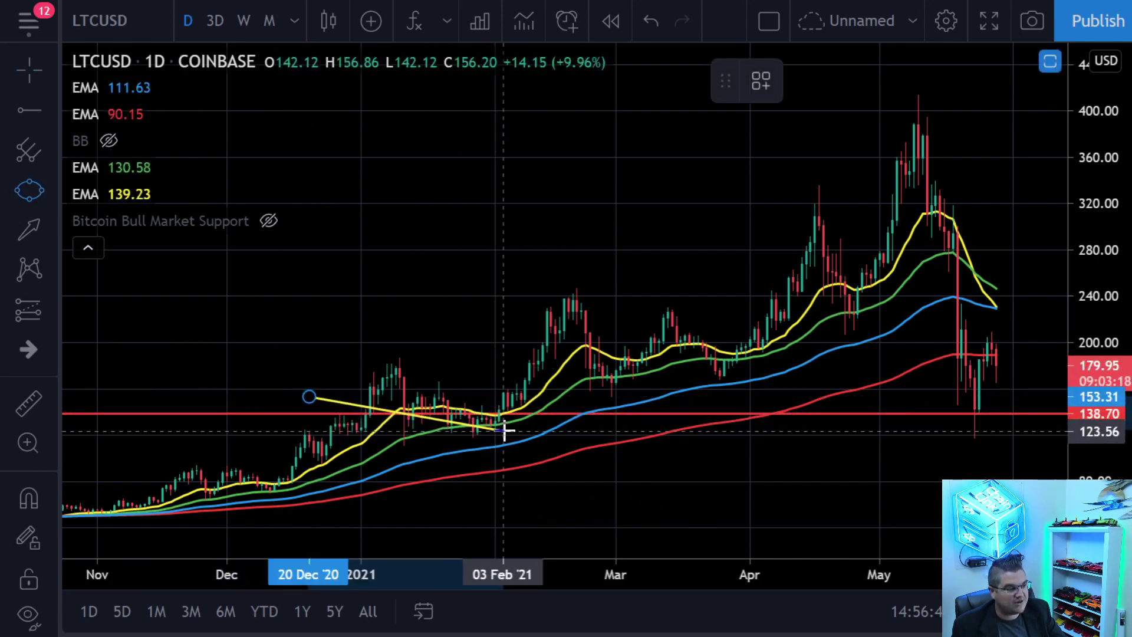
pyautogui.click(503, 416)
pyautogui.click(505, 450)
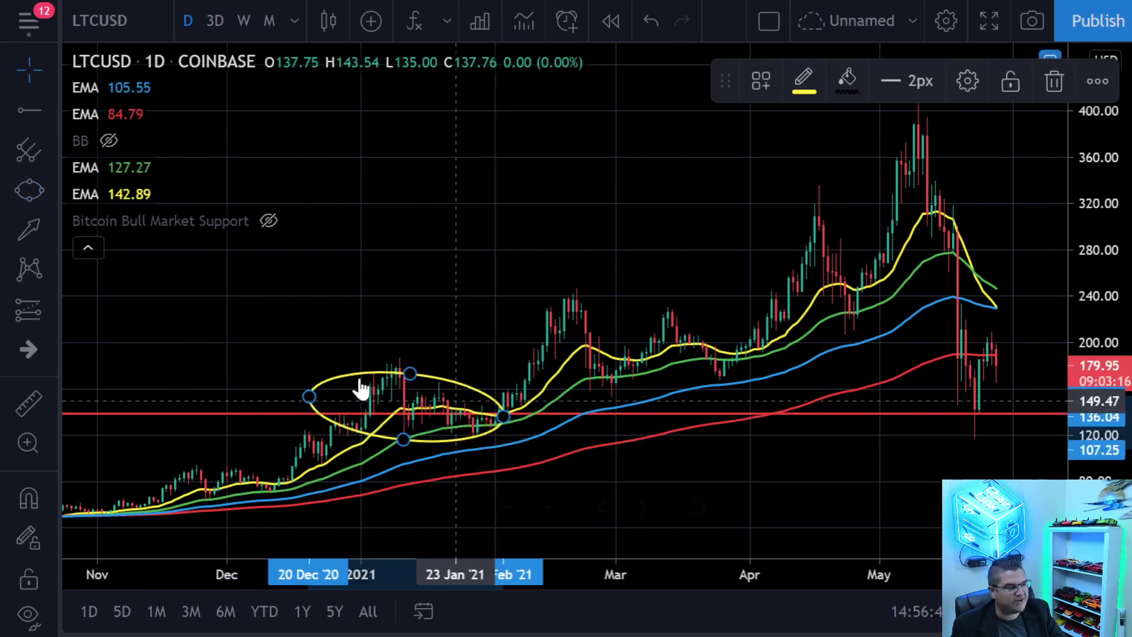
pyautogui.moveTo(301, 419); pyautogui.dragTo(295, 425)
pyautogui.moveTo(397, 455); pyautogui.dragTo(399, 436)
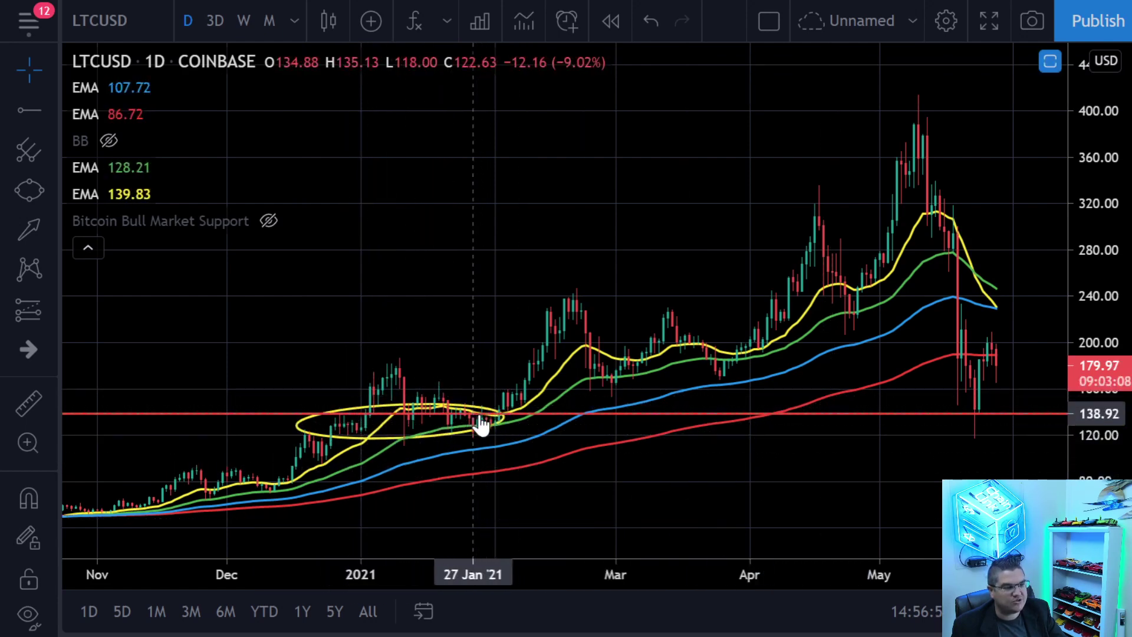
pyautogui.click(498, 425)
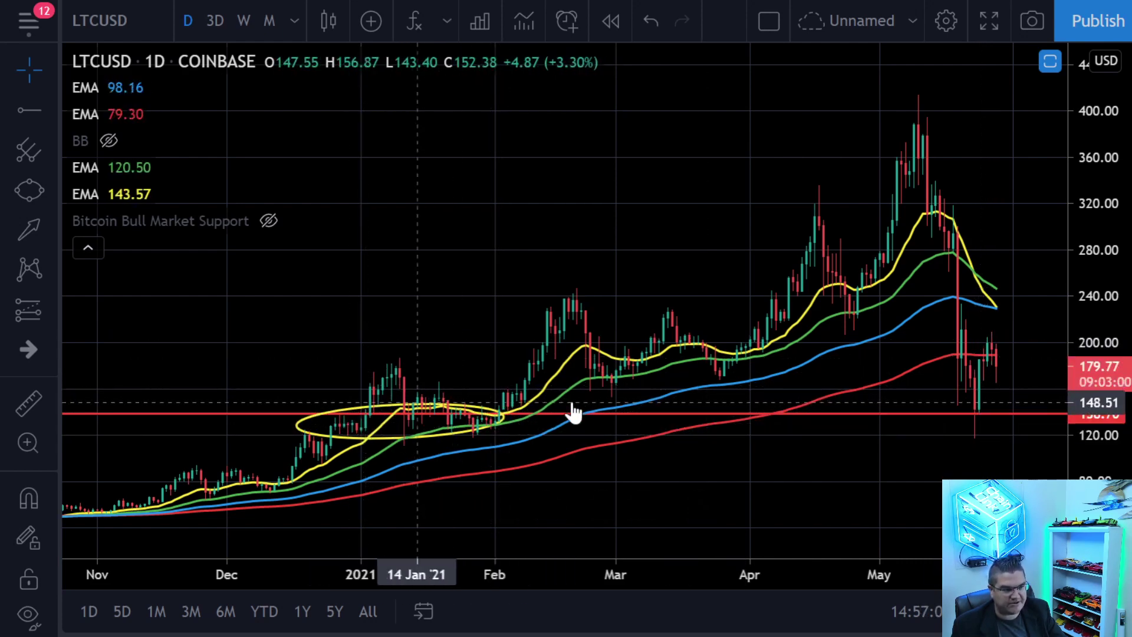
# Step: Show the Bollinger Bands on the LTCUSD daily chart and examine the late-May candles against the bands and the red EMA
pyautogui.scroll(8, 909, 458)
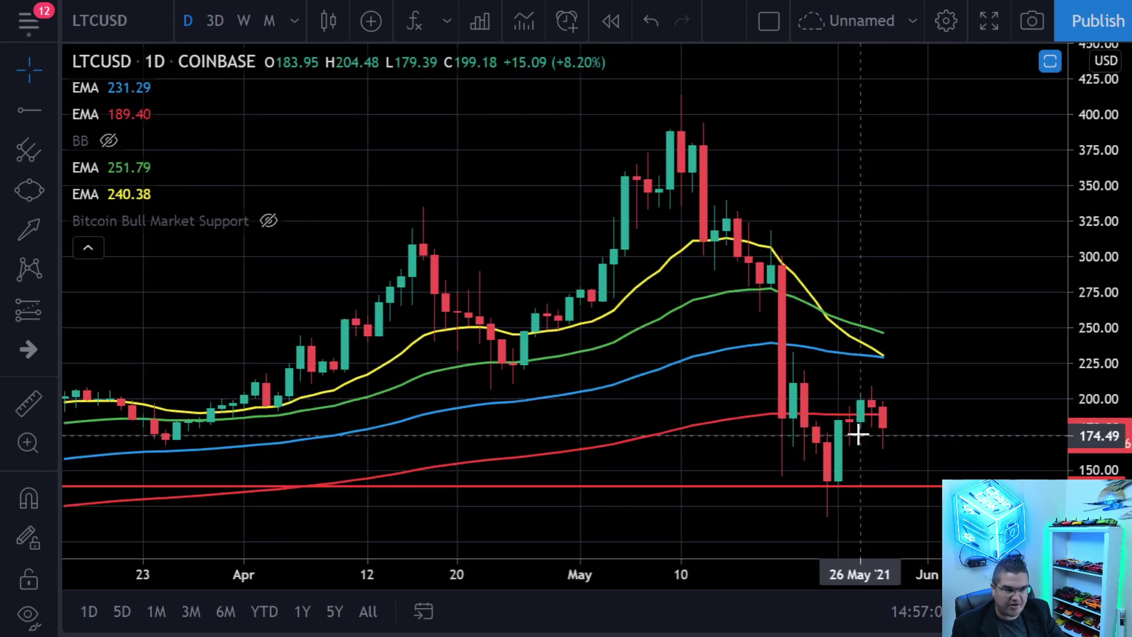
pyautogui.scroll(-3, 881, 439)
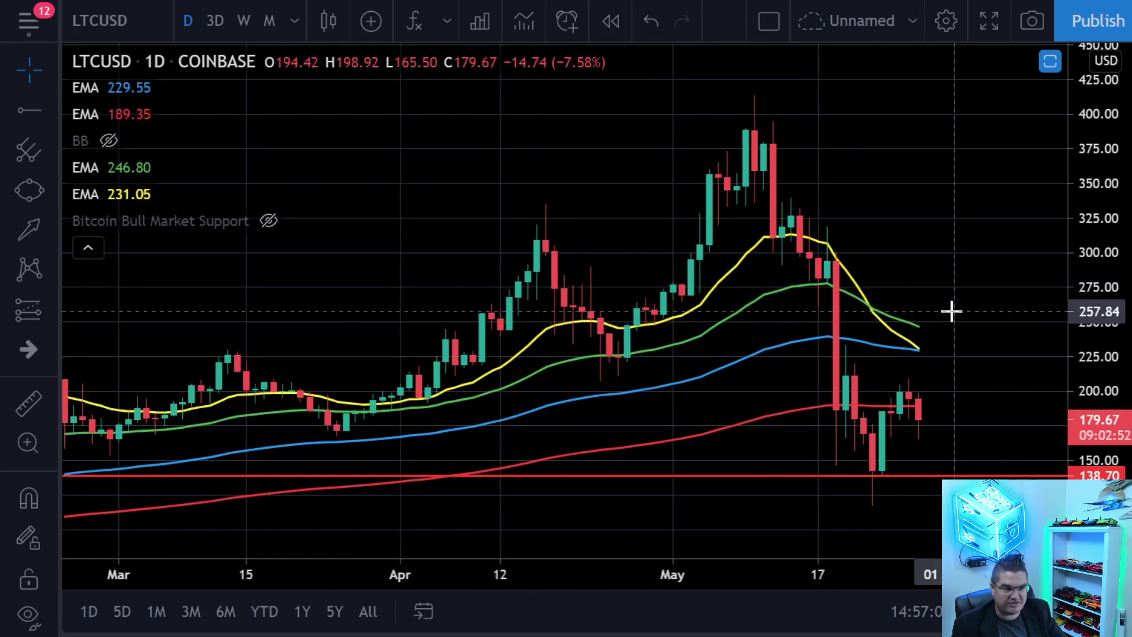
pyautogui.click(108, 141)
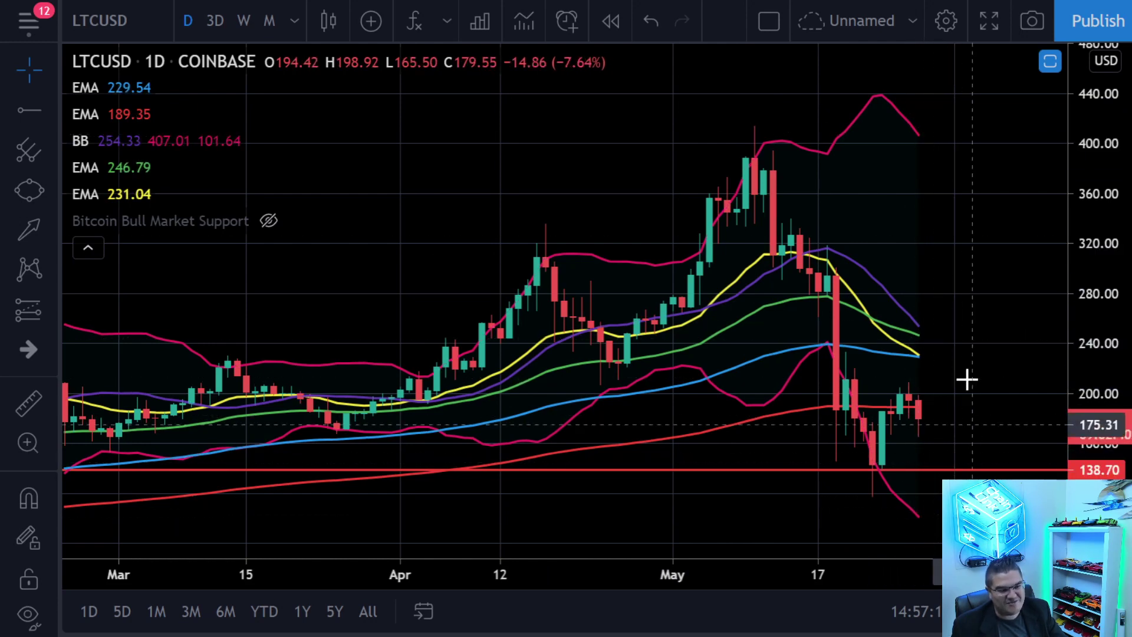
pyautogui.scroll(2, 973, 395)
pyautogui.scroll(3, 974, 397)
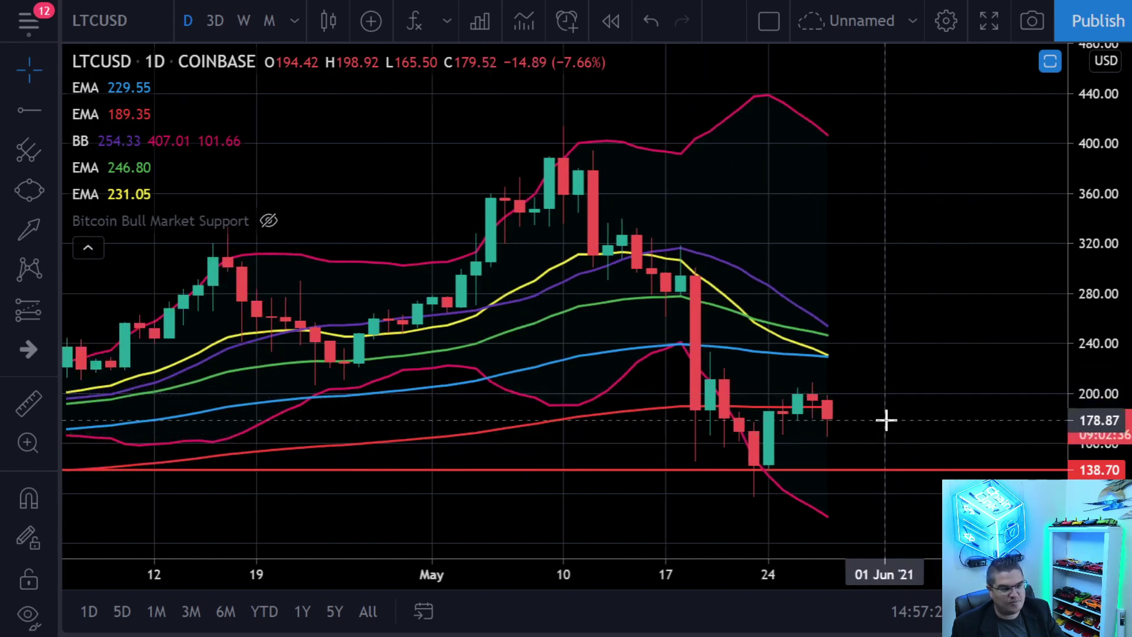
pyautogui.scroll(-5, 872, 424)
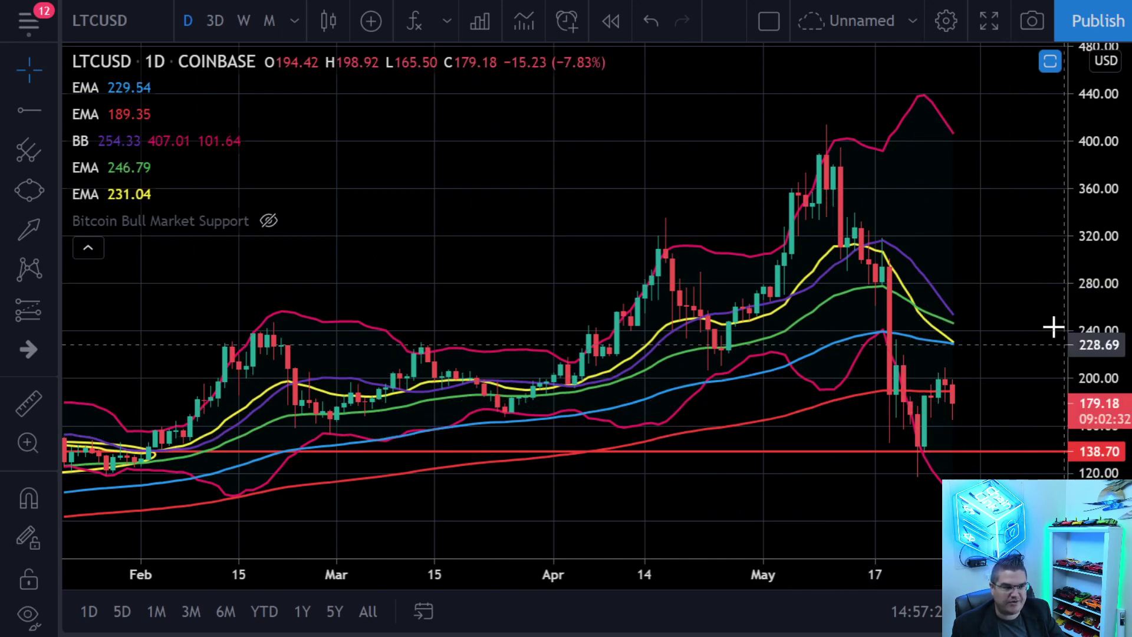
pyautogui.scroll(2, 1024, 407)
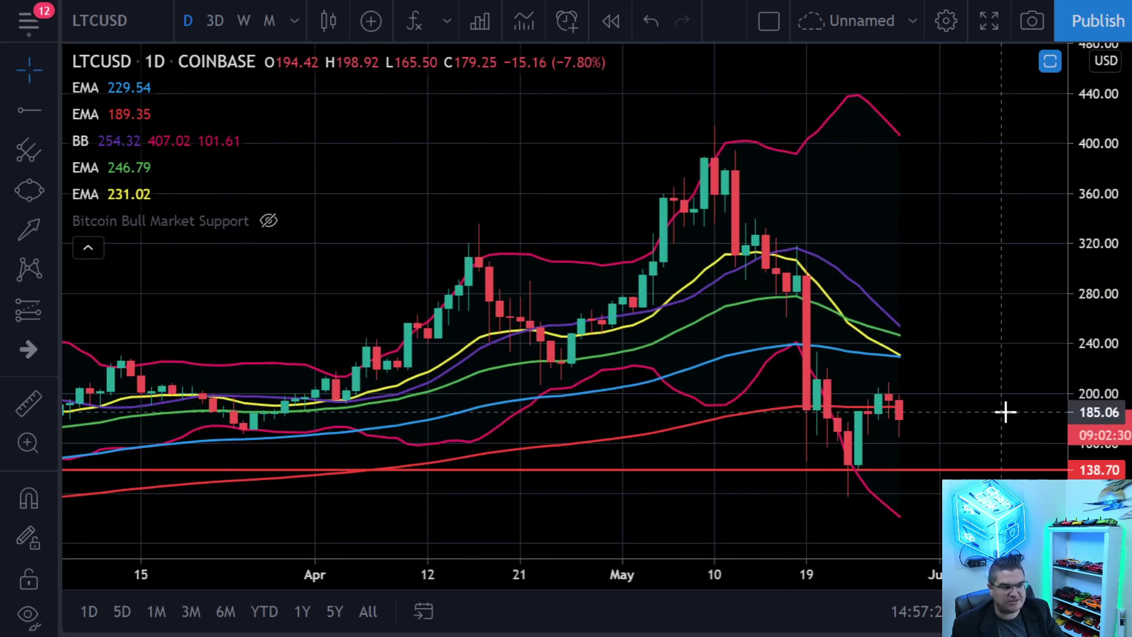
# Step: Switch the LTCUSD chart to the weekly timeframe and hide the Bollinger Bands, with the candles since May 2020 in view
pyautogui.click(243, 20)
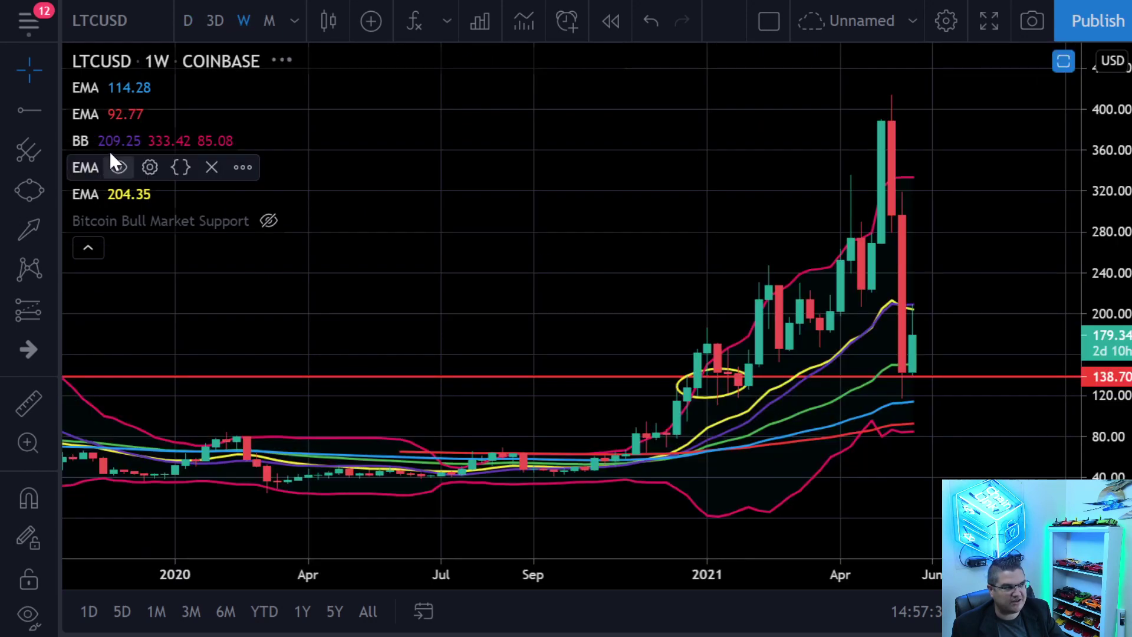
pyautogui.click(109, 140)
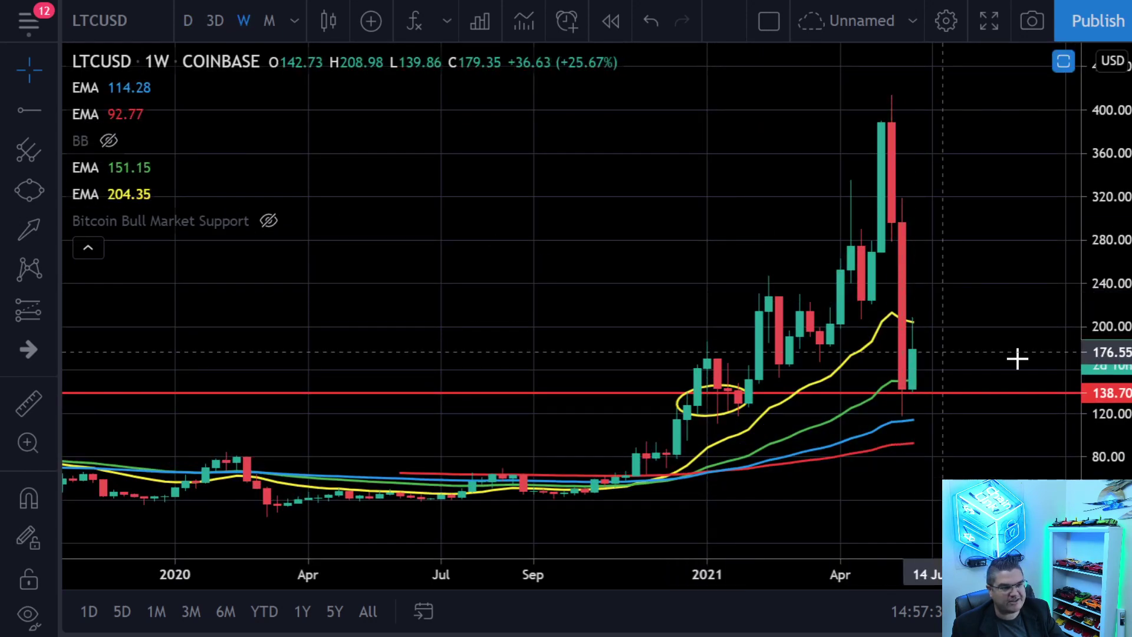
pyautogui.scroll(3, 985, 361)
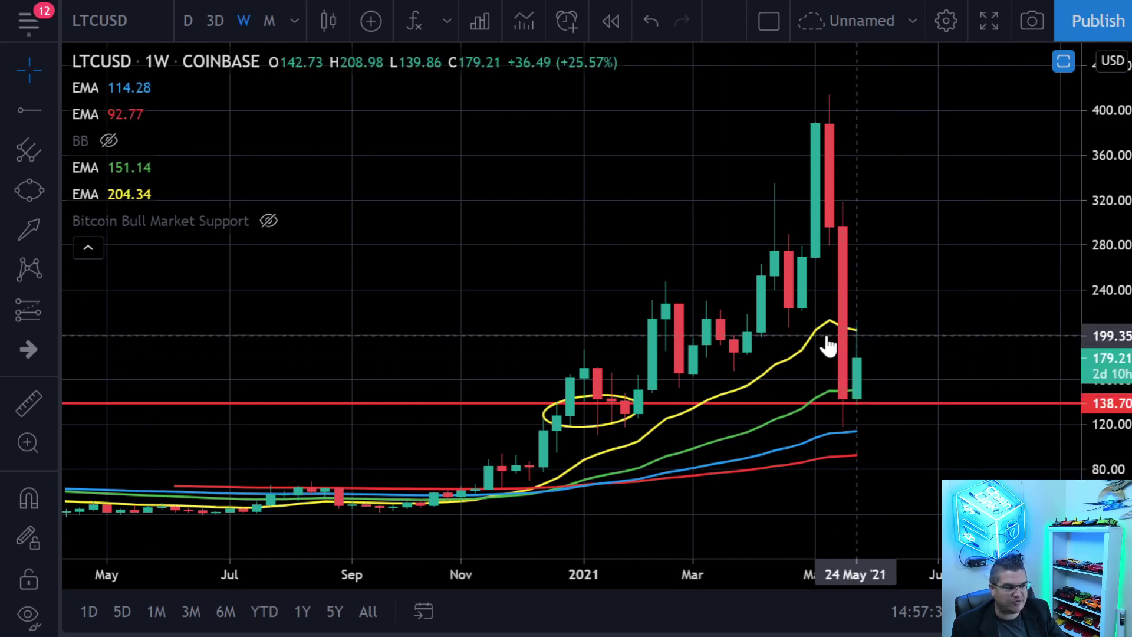
# Step: Remove all drawings from the LTCUSD weekly chart, including the ellipse and the red horizontal line
pyautogui.rightClick(626, 241)
pyautogui.click(715, 569)
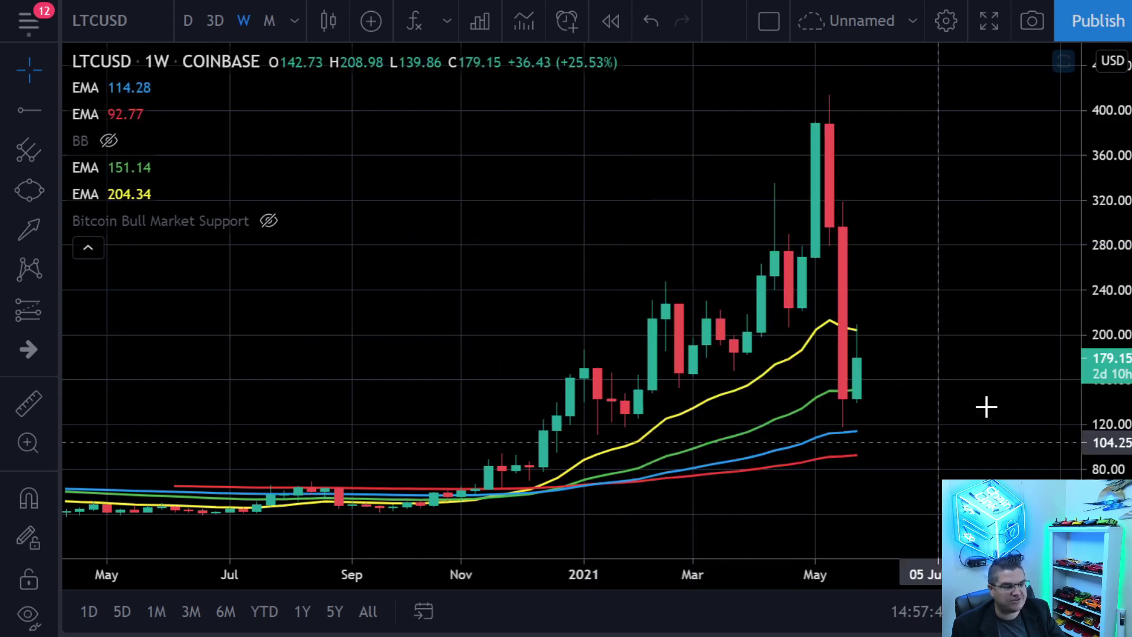
# Step: Compare the LTCUSD weekly candles with the Bollinger Bands and Bitcoin Bull Market Support, showing both indicators and hiding them again
pyautogui.scroll(3, 866, 396)
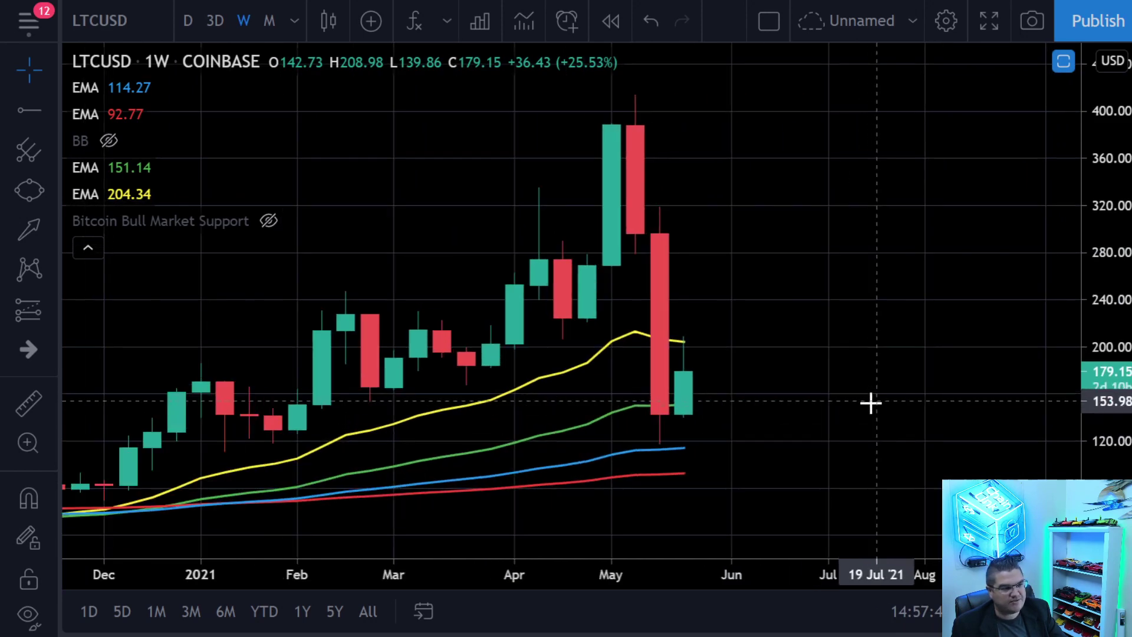
pyautogui.moveTo(841, 399); pyautogui.dragTo(955, 422)
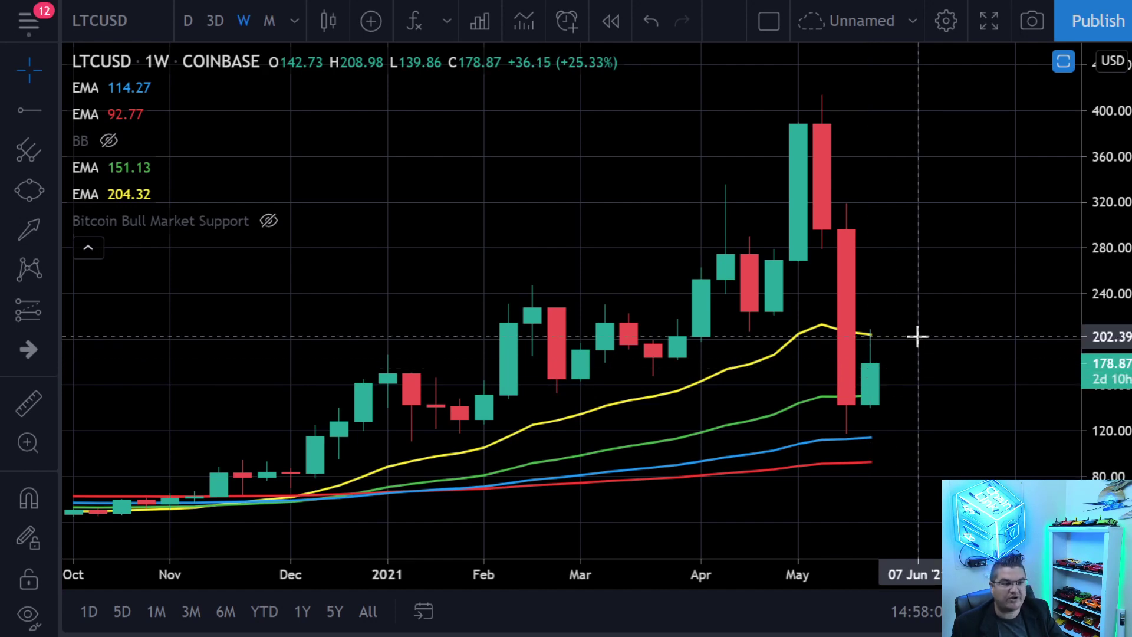
pyautogui.scroll(-3, 917, 321)
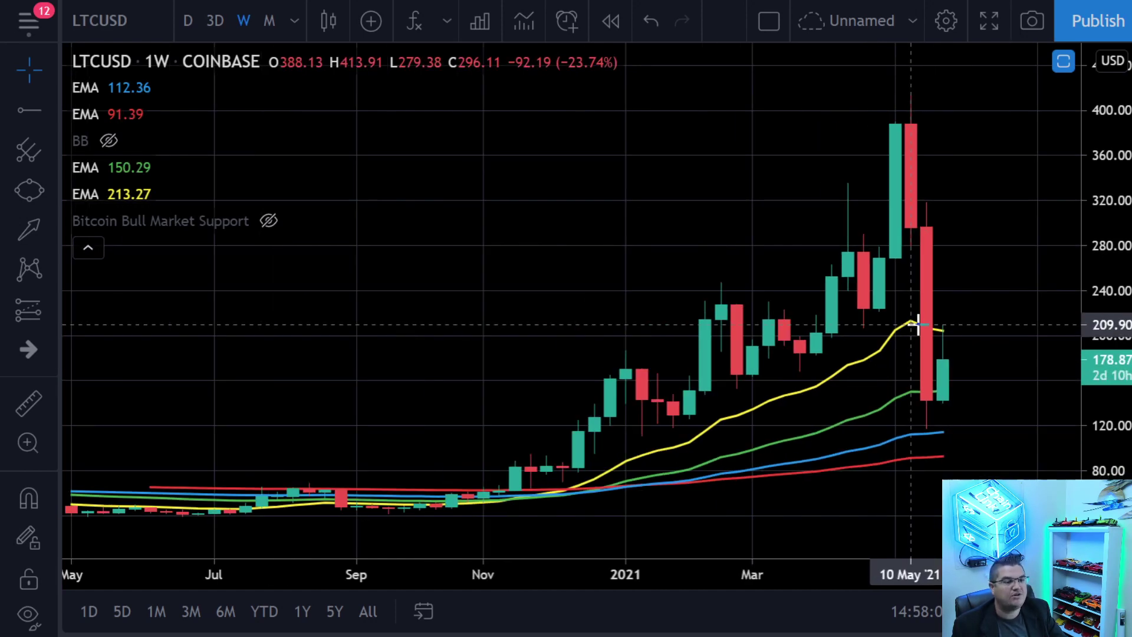
pyautogui.click(117, 144)
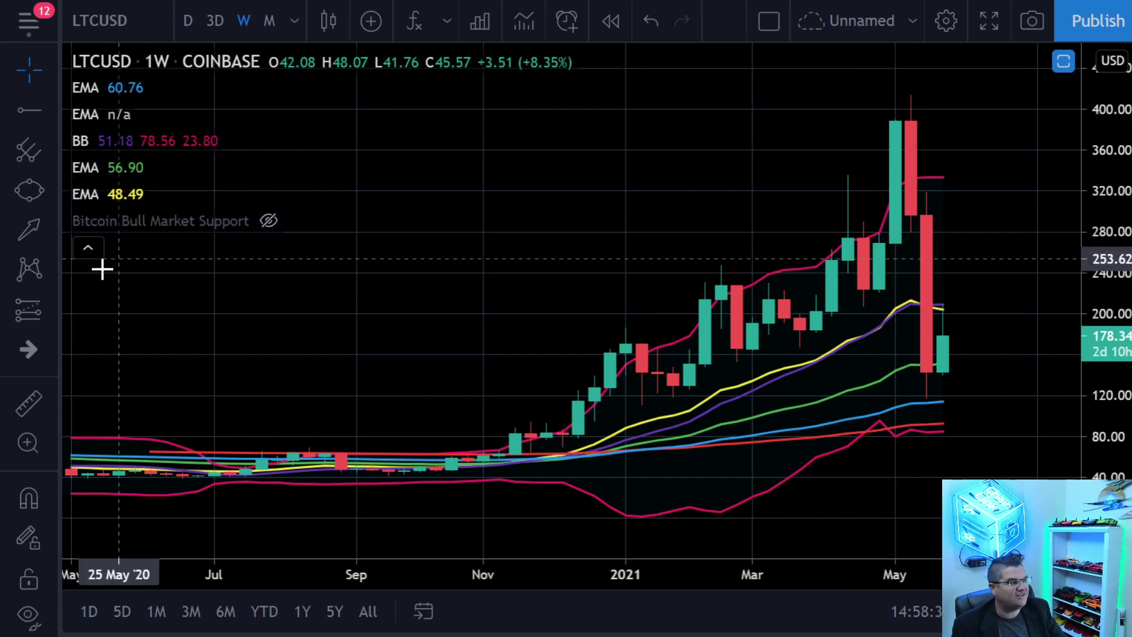
pyautogui.click(267, 216)
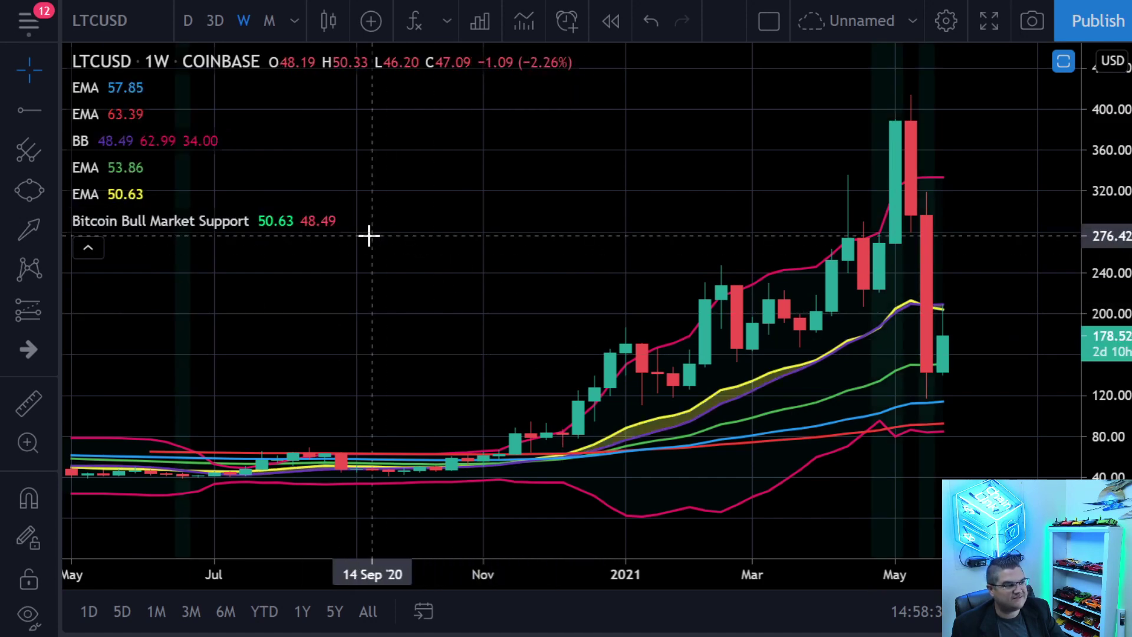
pyautogui.click(268, 218)
pyautogui.click(116, 139)
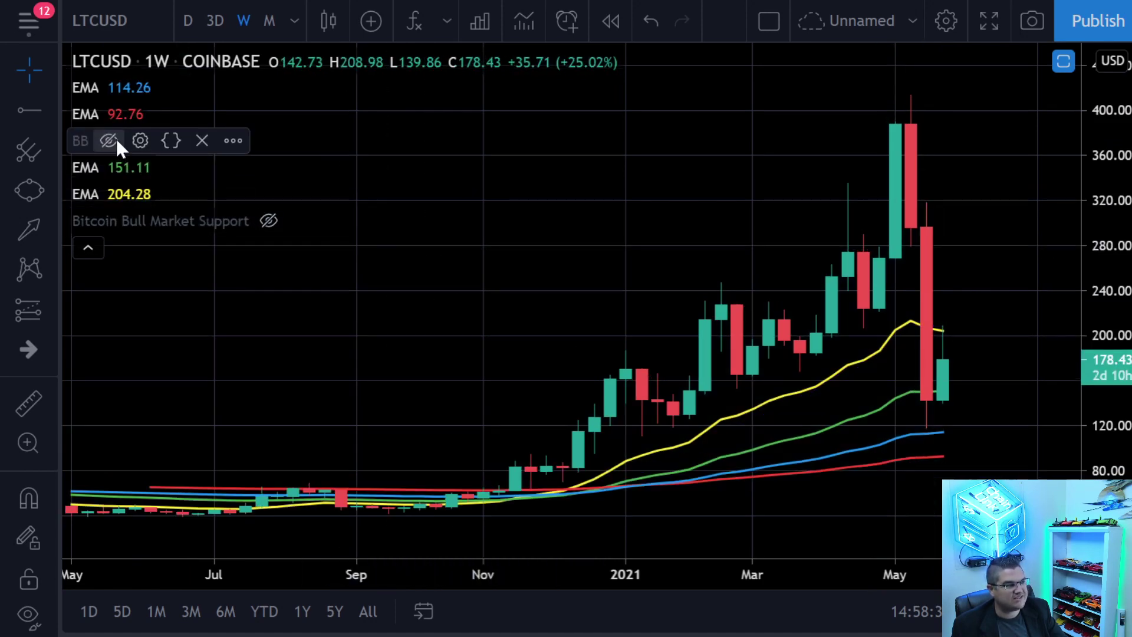
# Step: Switch to the AMPUSD weekly chart and examine its candles from September 2020 to May 2021 against the yellow EMA
pyautogui.press('Down')
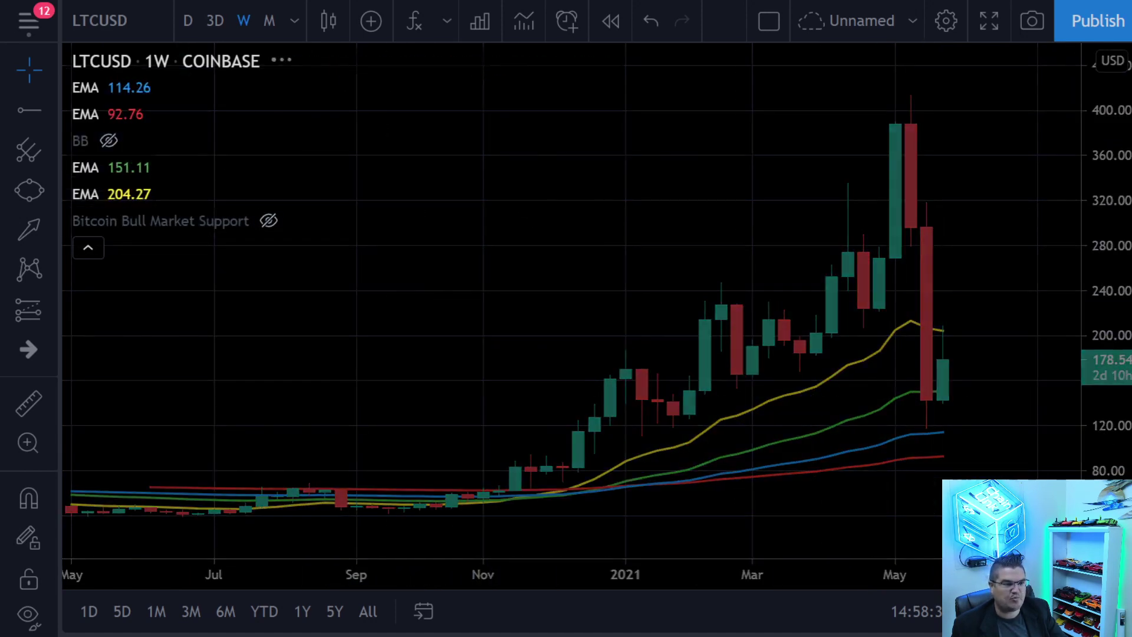
pyautogui.scroll(3, 999, 391)
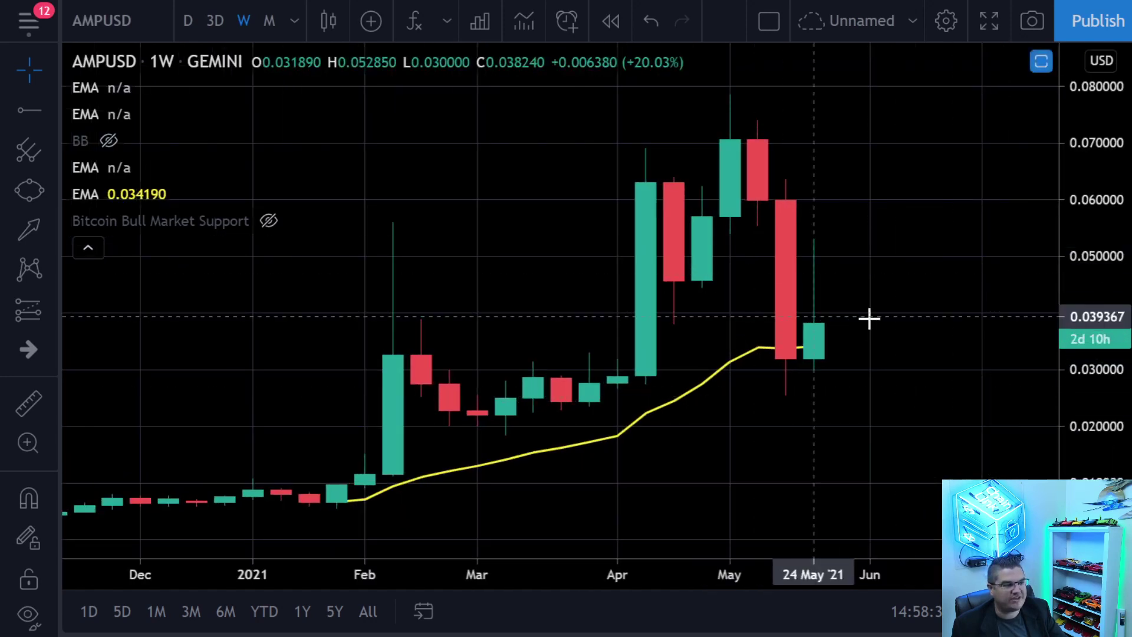
pyautogui.scroll(-2, 870, 316)
pyautogui.scroll(1, 877, 313)
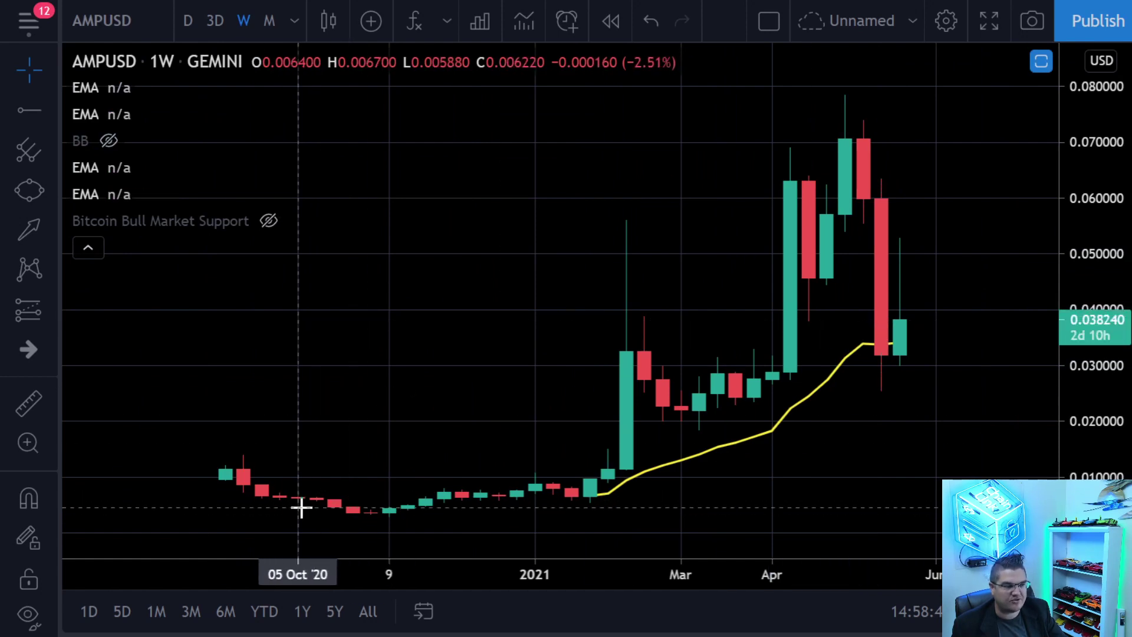
pyautogui.scroll(2, 770, 450)
pyautogui.scroll(1, 788, 457)
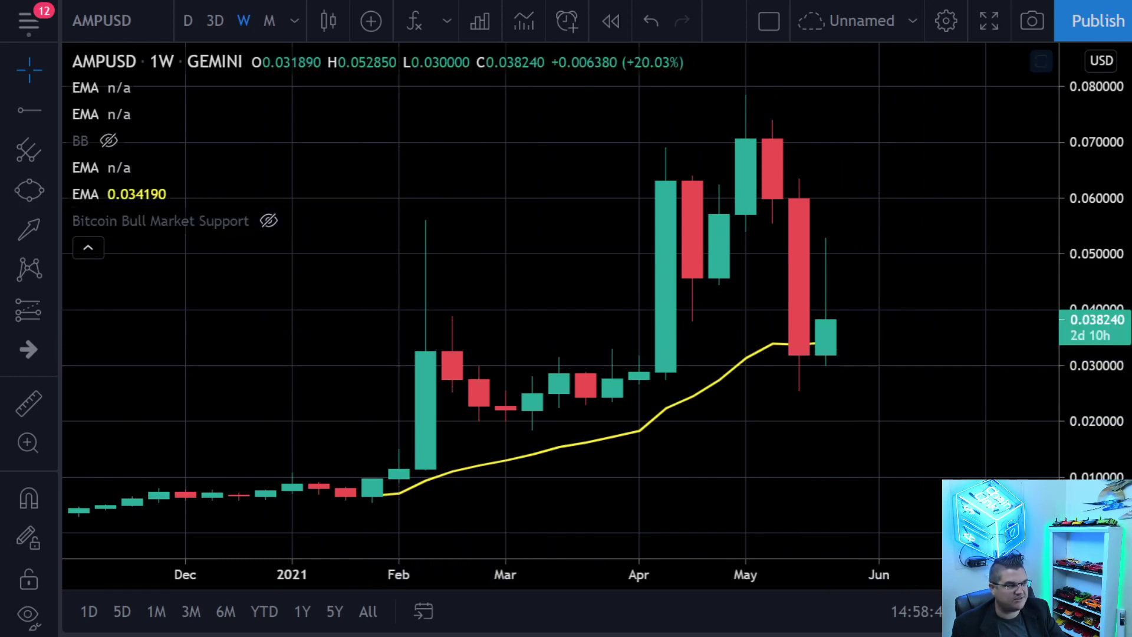
# Step: Draw a horizontal ray at about 0.0324 from 1 February 2021 on the AMPUSD weekly chart and remove it after comparing the May candles
pyautogui.click(22, 114)
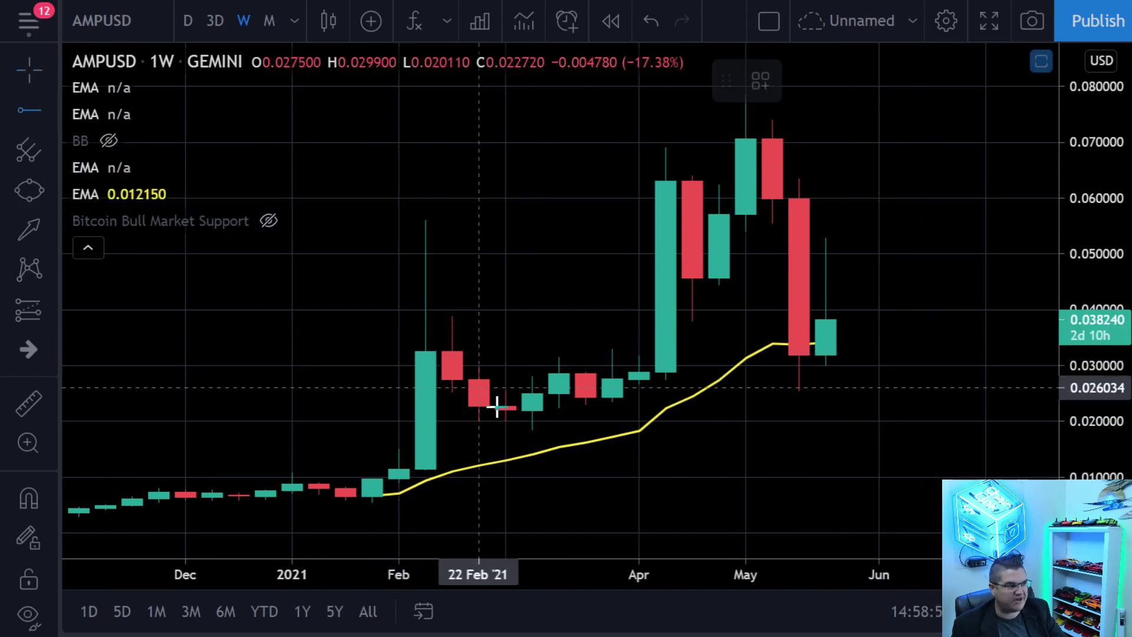
pyautogui.click(389, 352)
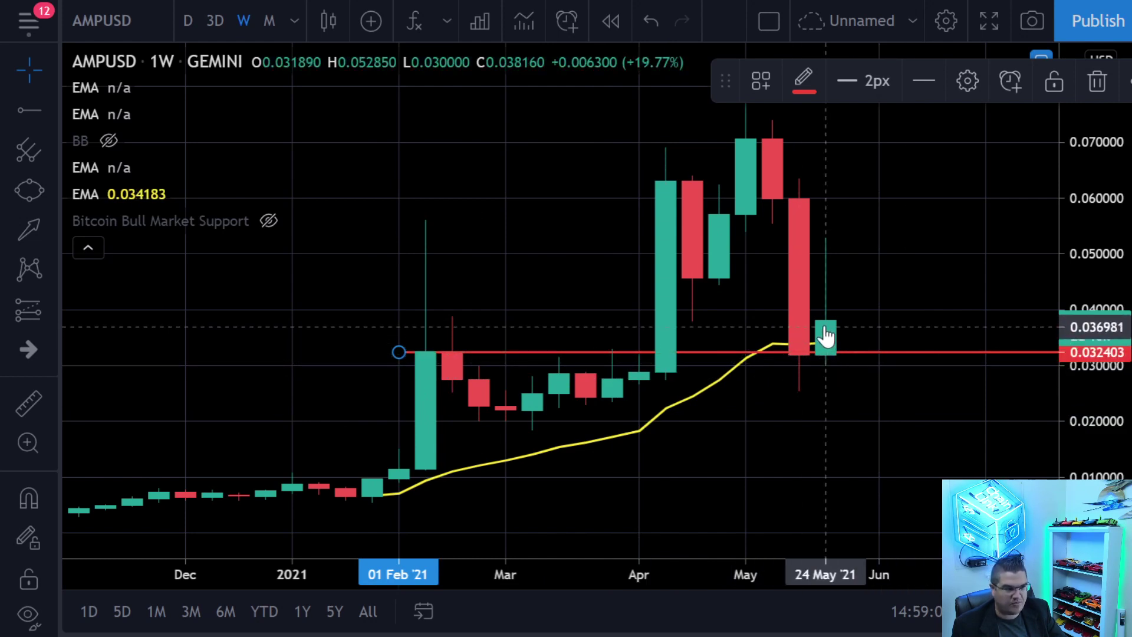
pyautogui.rightClick(882, 426)
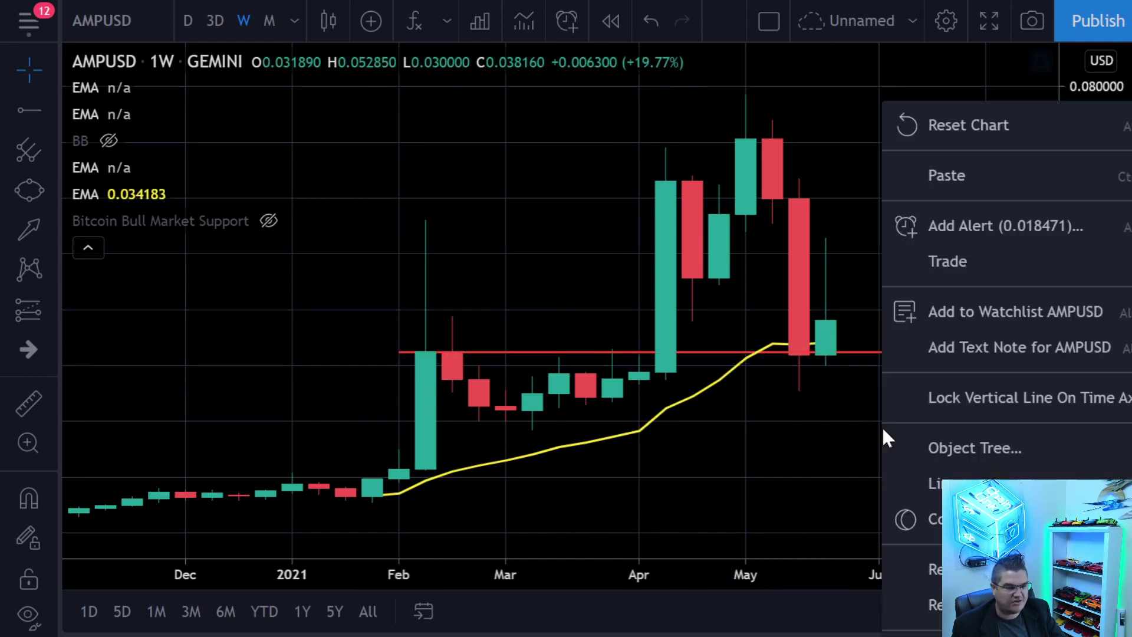
pyautogui.click(959, 550)
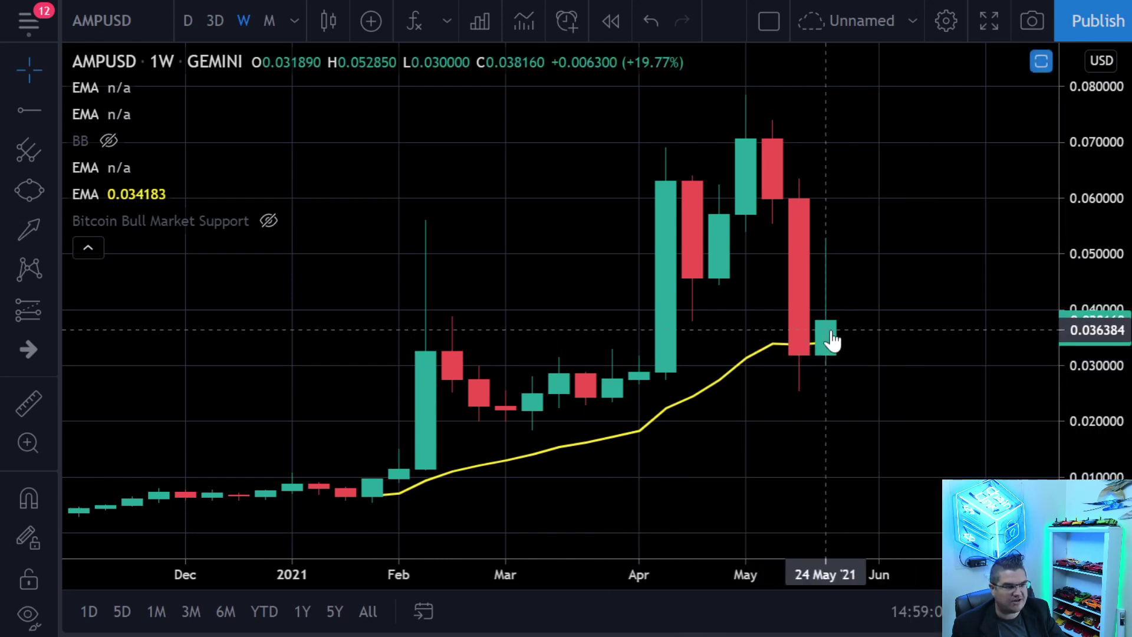
# Step: Switch the AMPUSD chart to the daily timeframe and examine the candles since January 2021 against the four EMAs
pyautogui.scroll(-2, 854, 330)
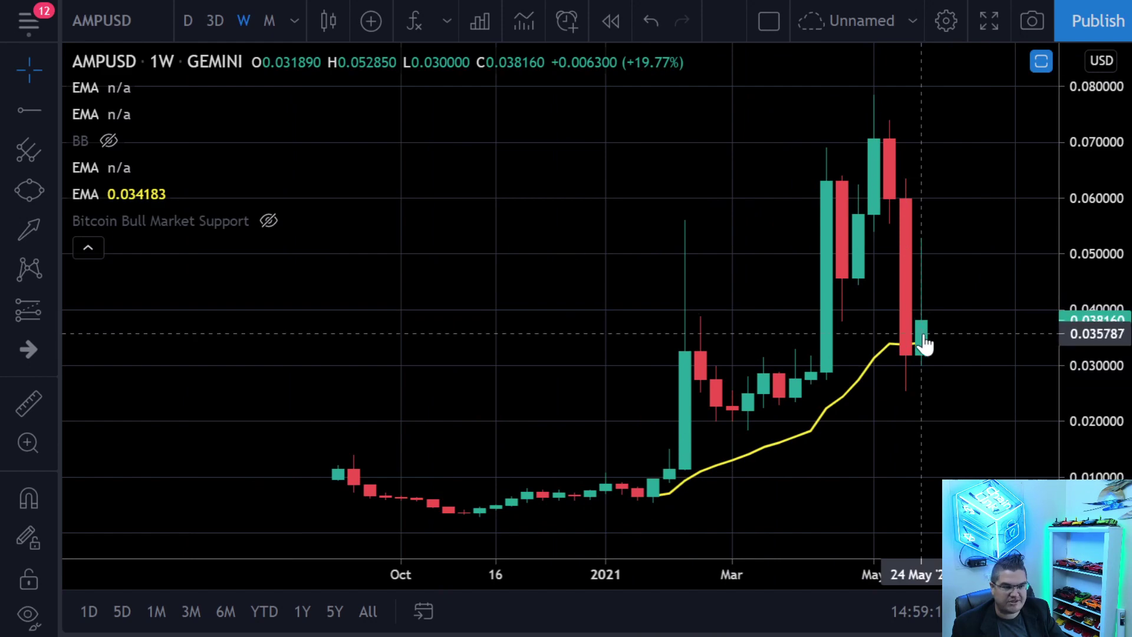
pyautogui.scroll(3, 923, 344)
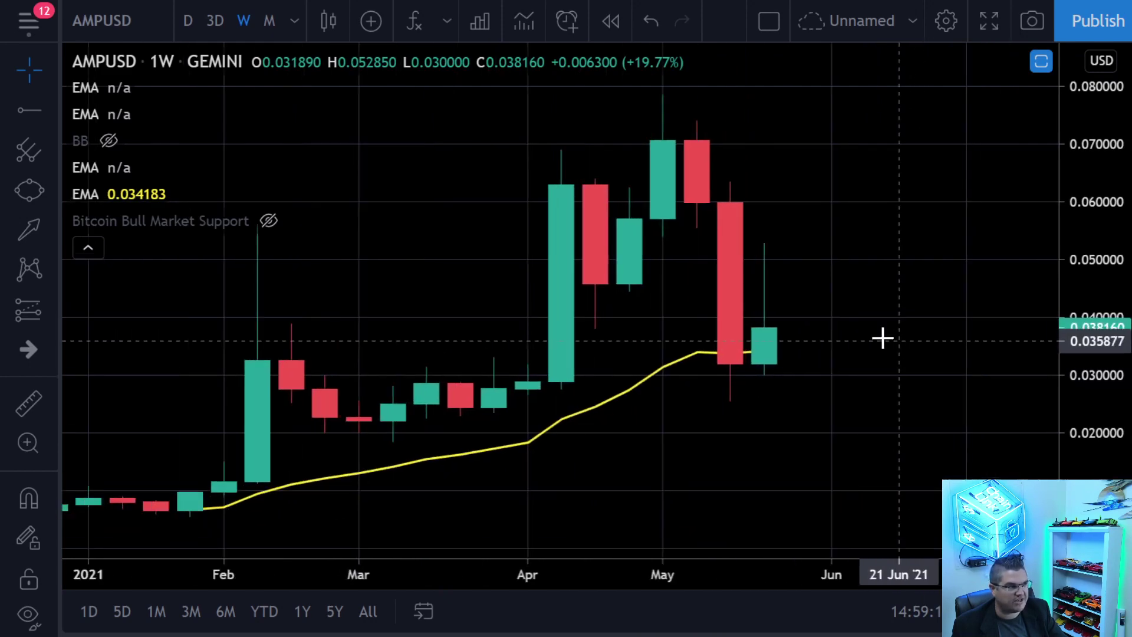
pyautogui.click(190, 24)
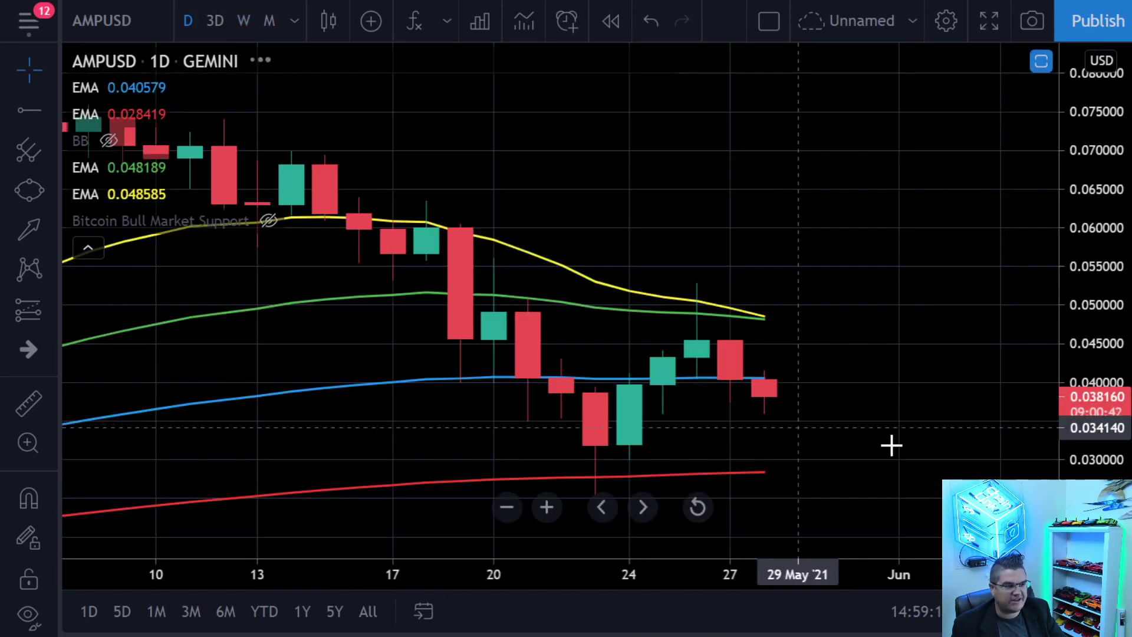
pyautogui.scroll(-3, 884, 436)
pyautogui.scroll(-4, 896, 424)
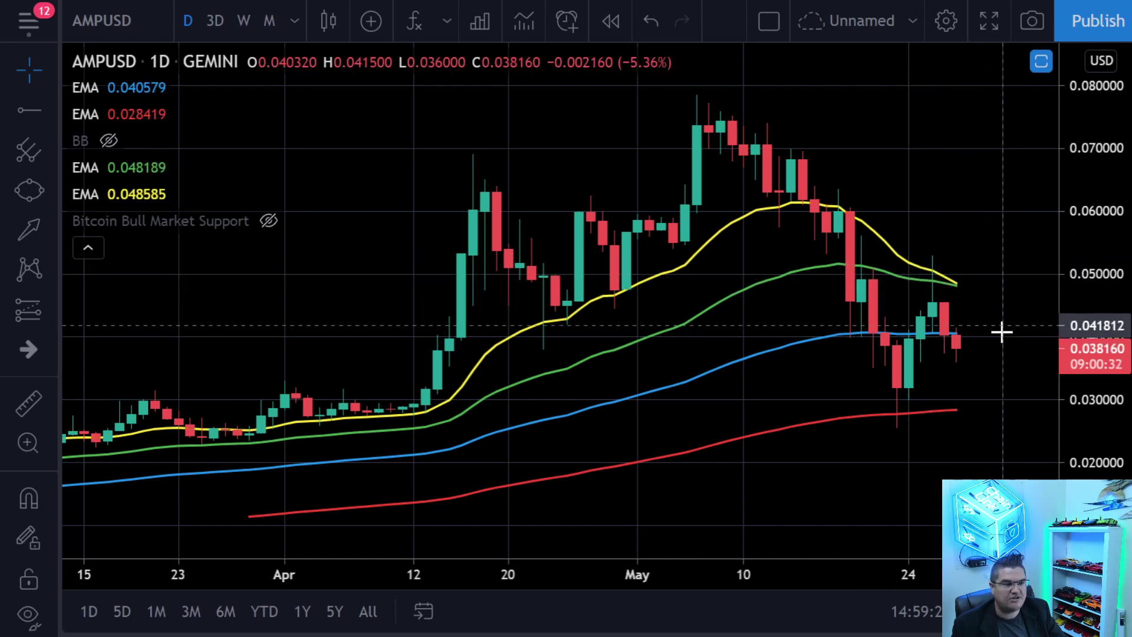
pyautogui.scroll(2, 999, 348)
pyautogui.scroll(2, 998, 355)
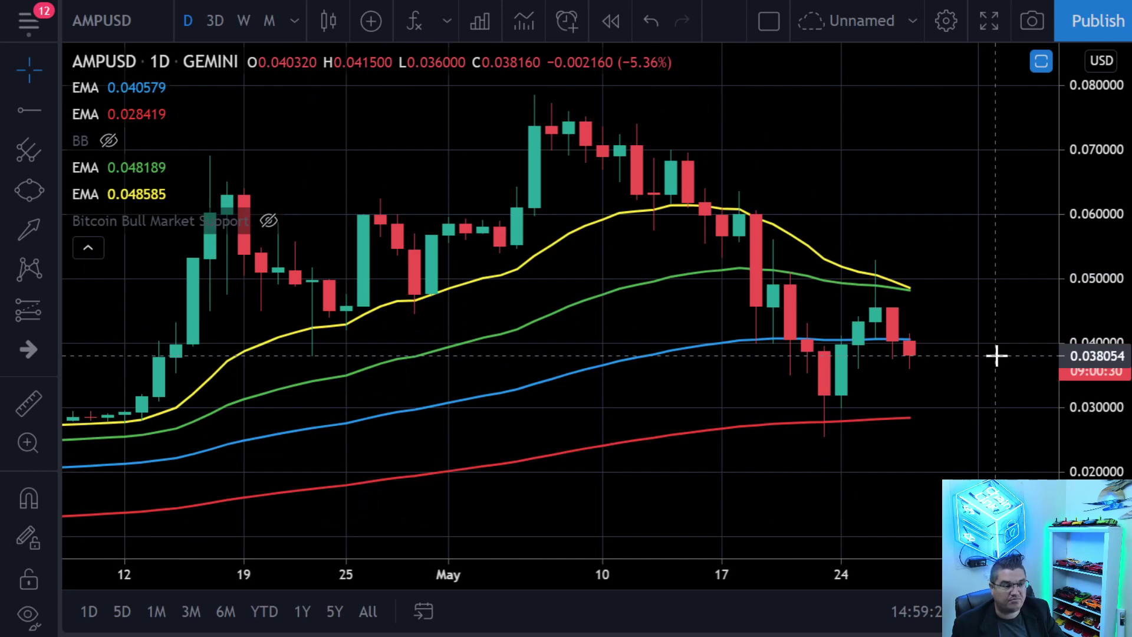
pyautogui.scroll(-5, 994, 355)
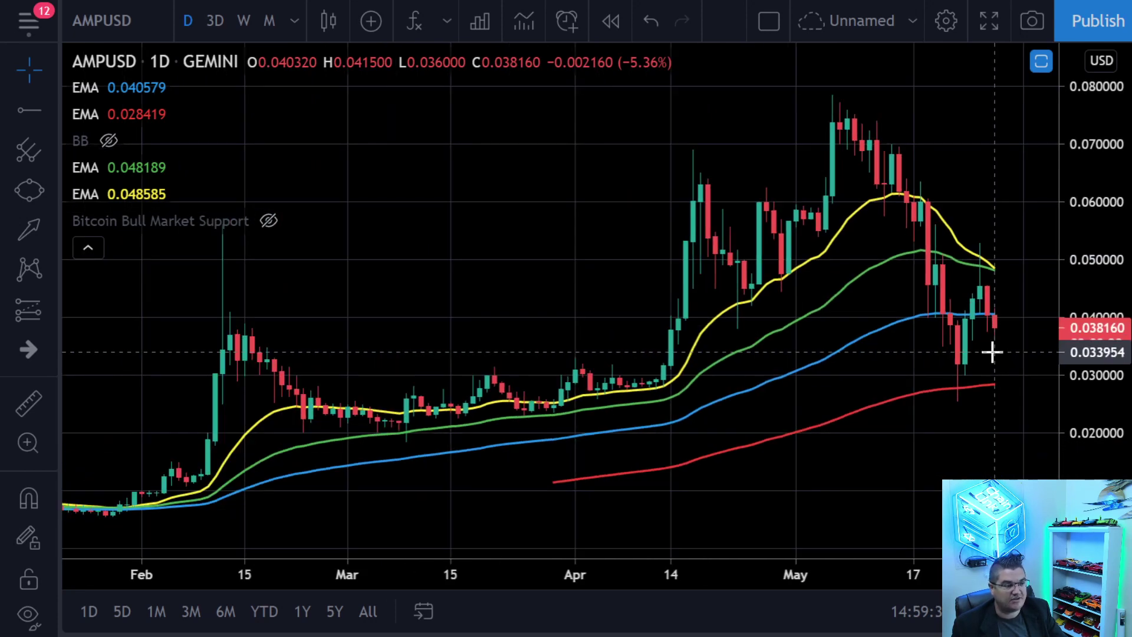
pyautogui.scroll(-1, 992, 352)
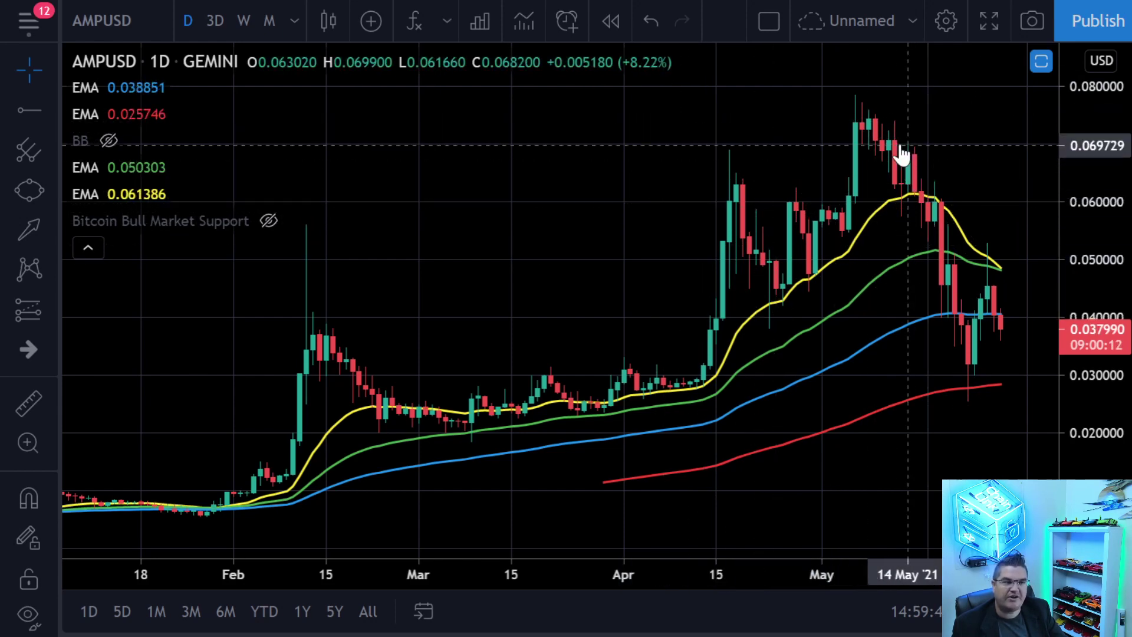
# Step: Examine the late-May AMPUSD daily candles in relation to the blue and red EMAs, up close and with the earlier trend in view
pyautogui.scroll(3, 882, 309)
pyautogui.scroll(2, 884, 323)
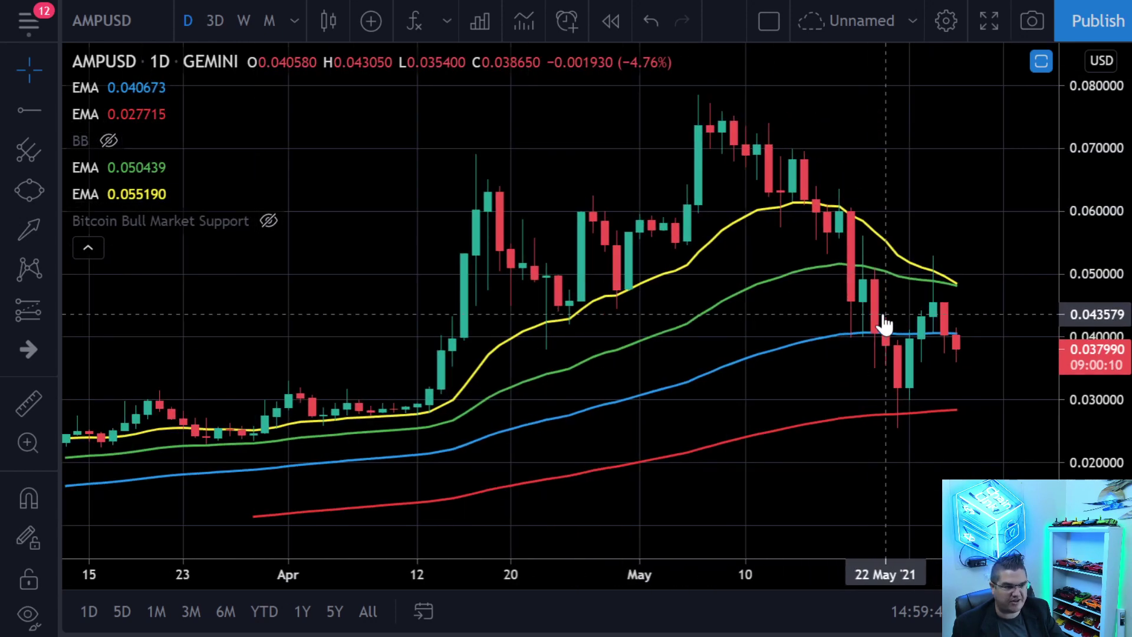
pyautogui.scroll(-3, 908, 341)
pyautogui.scroll(-3, 908, 340)
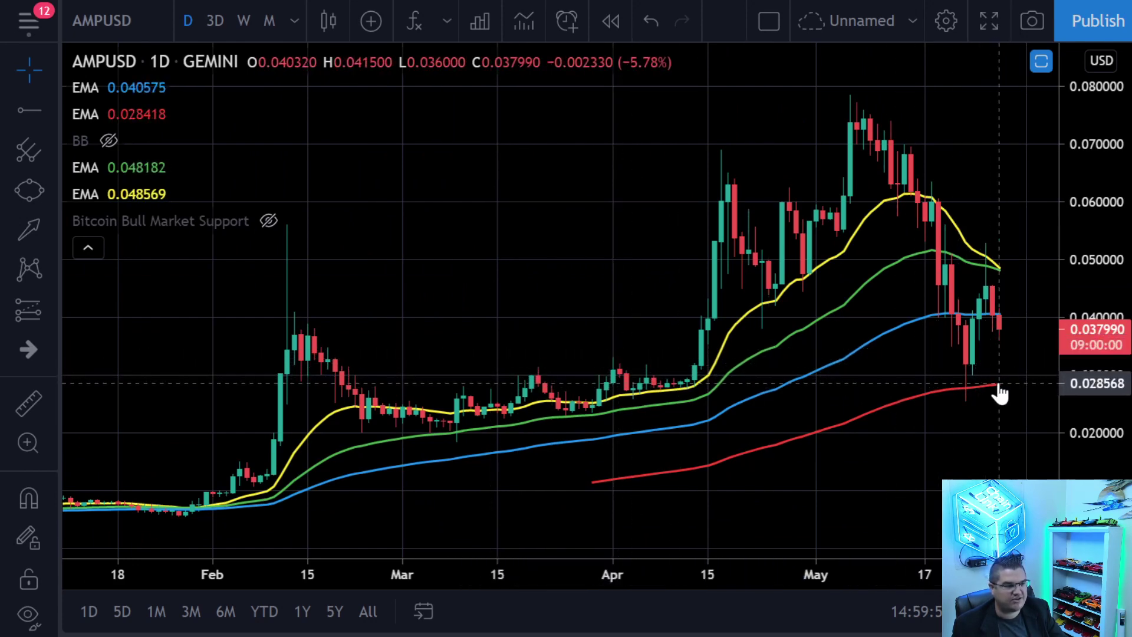
pyautogui.scroll(5, 1008, 382)
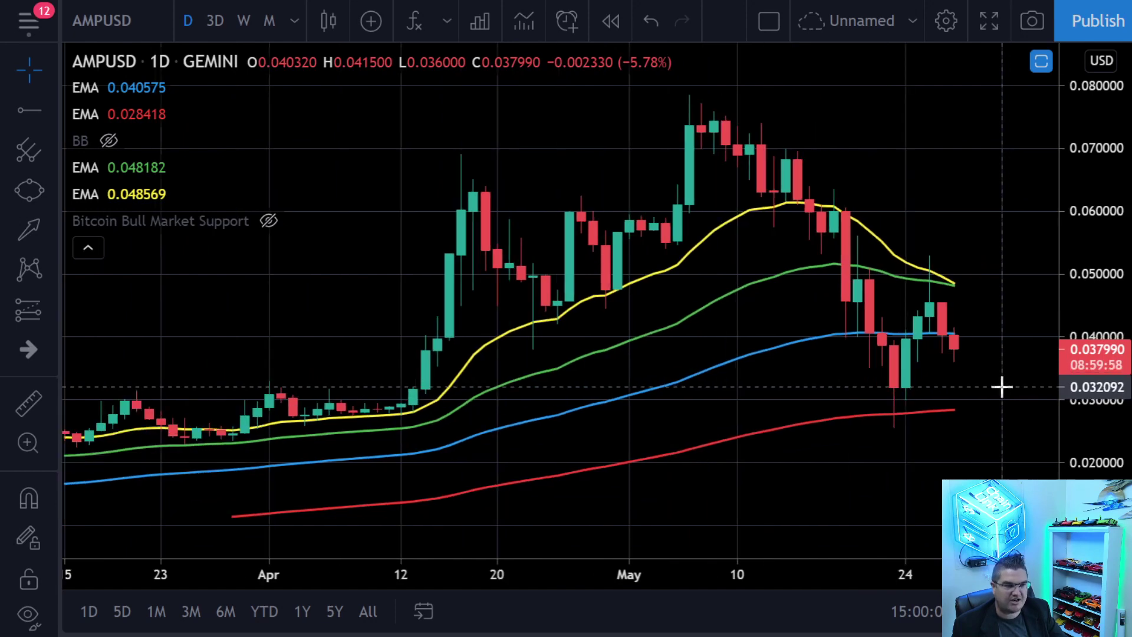
pyautogui.scroll(4, 975, 389)
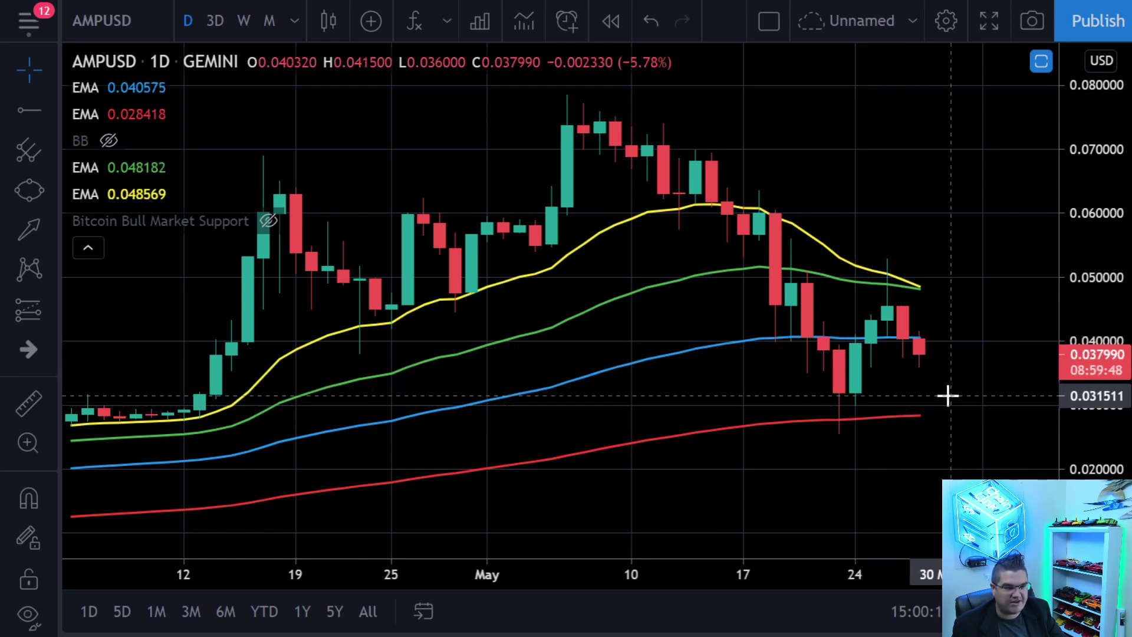
pyautogui.scroll(3, 872, 356)
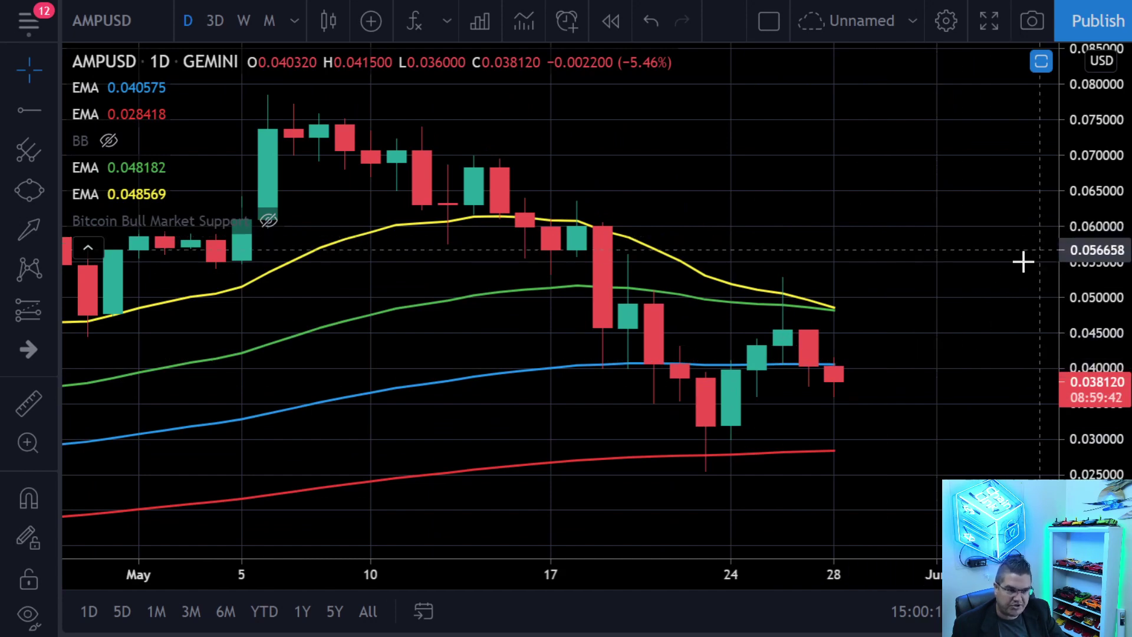
pyautogui.scroll(-3, 1029, 292)
pyautogui.scroll(-3, 1028, 292)
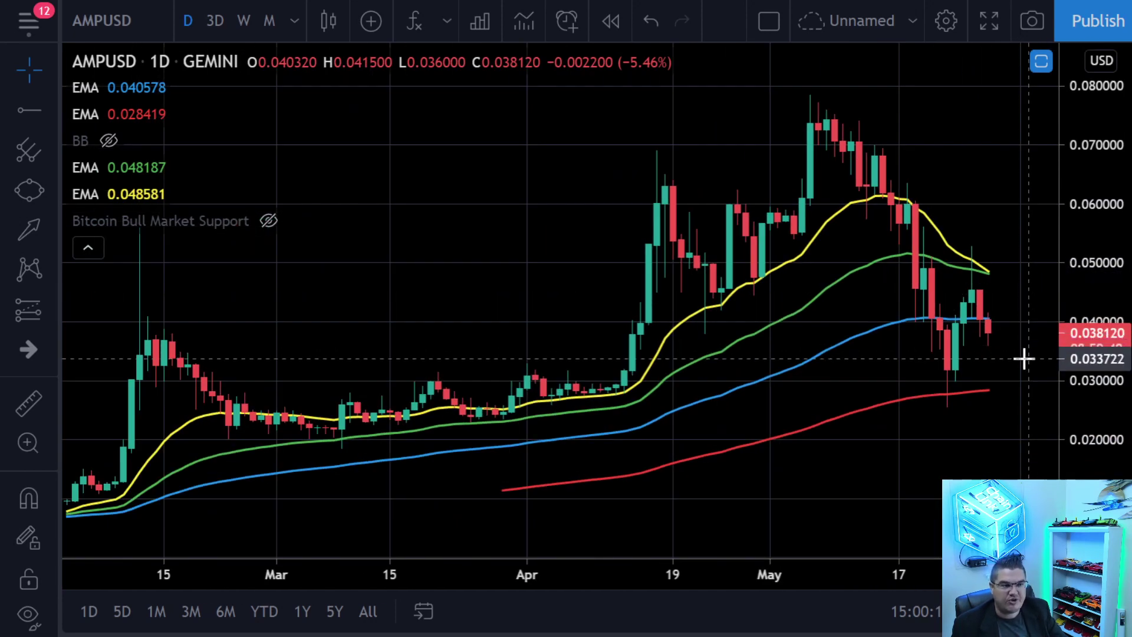
pyautogui.scroll(4, 1021, 361)
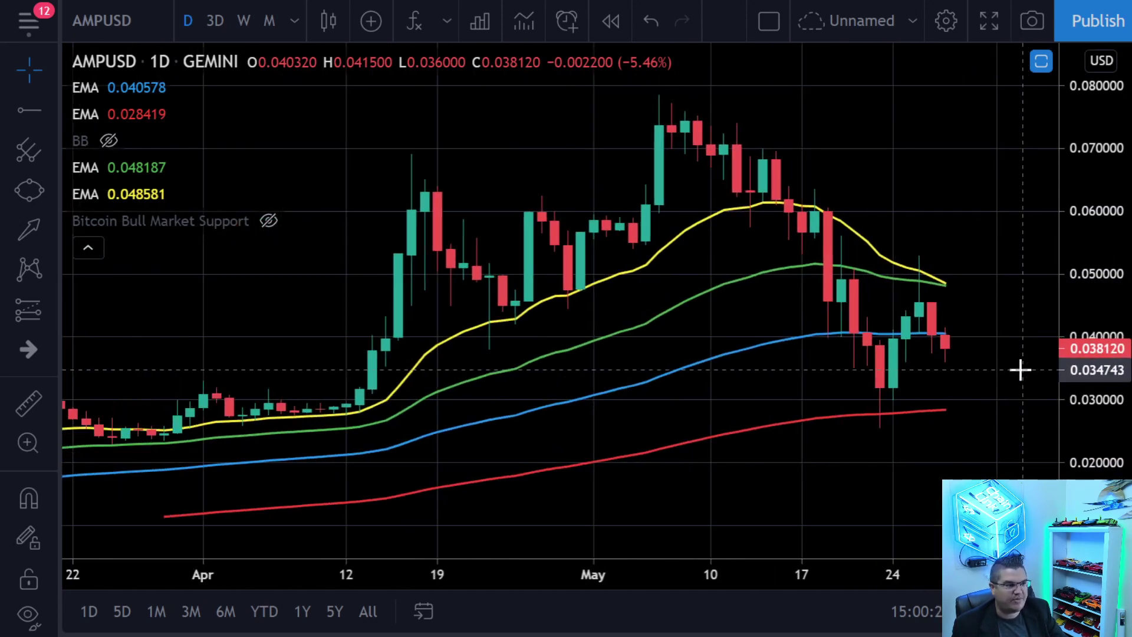
# Step: Show the Bollinger Bands on the AMPUSD daily chart, compare the late-May candles with the lower band and red EMA, and hide the bands
pyautogui.click(109, 140)
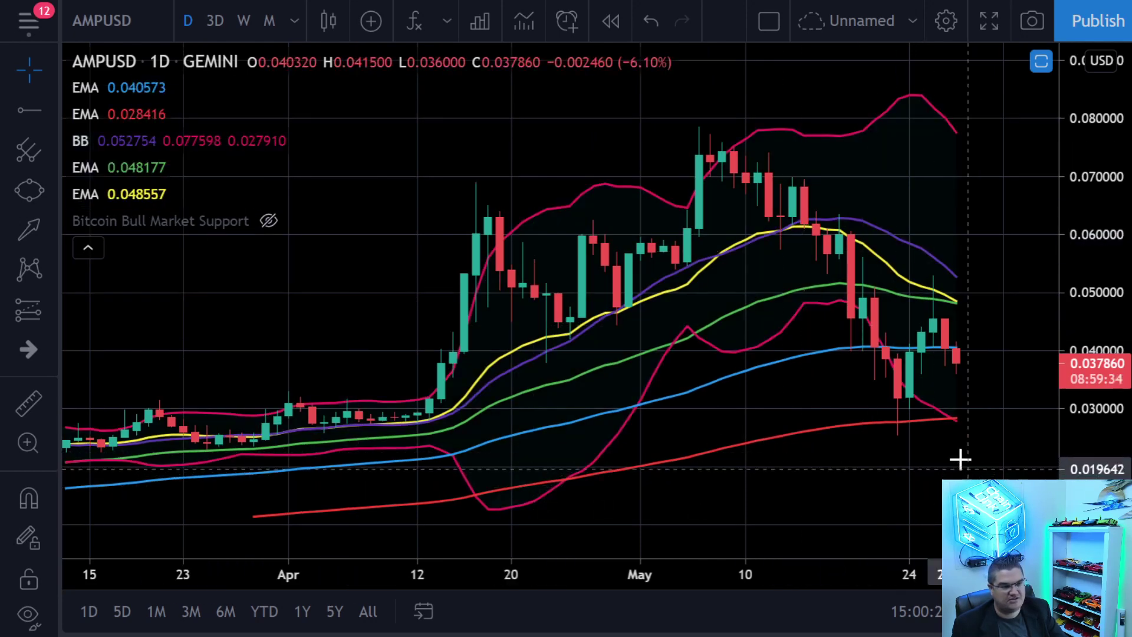
pyautogui.scroll(2, 728, 302)
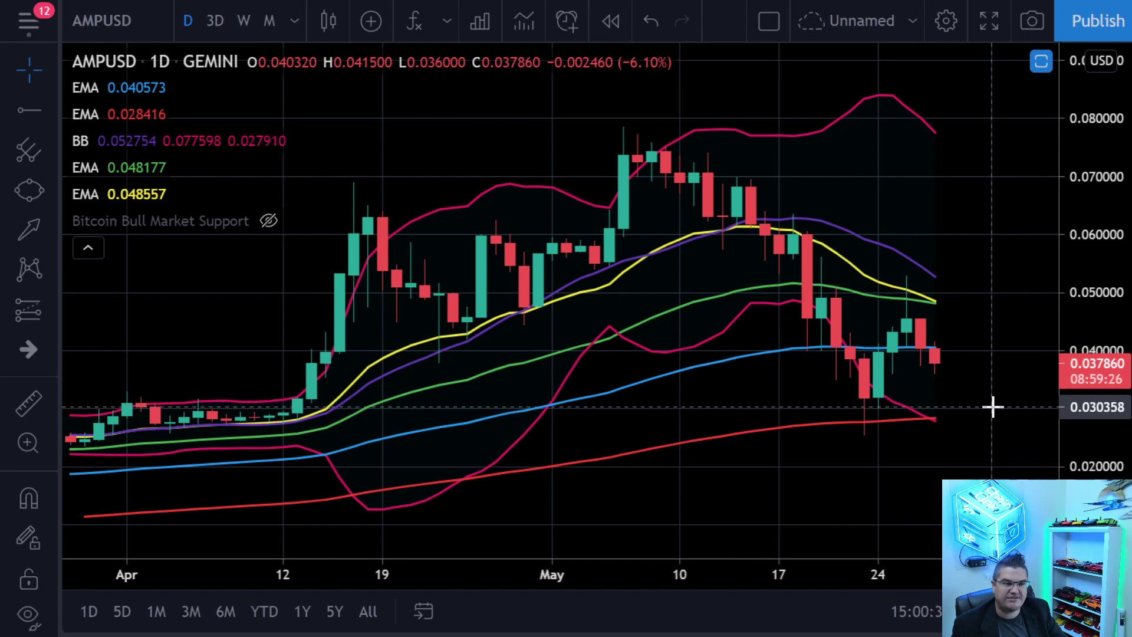
pyautogui.scroll(-2, 993, 406)
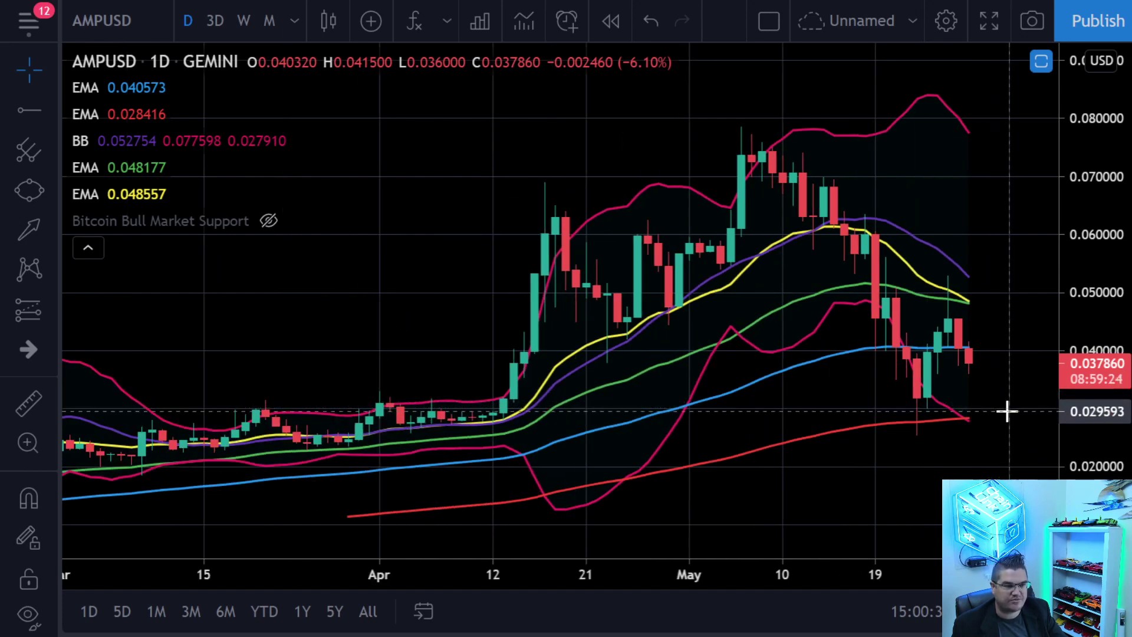
pyautogui.scroll(2, 1010, 406)
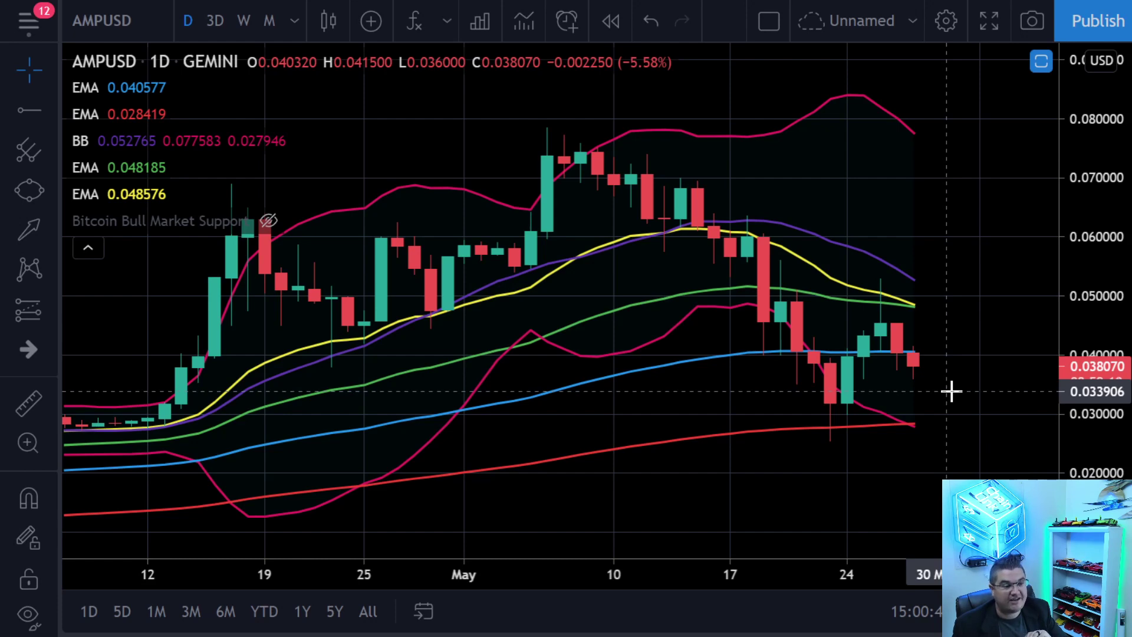
pyautogui.scroll(-2, 976, 395)
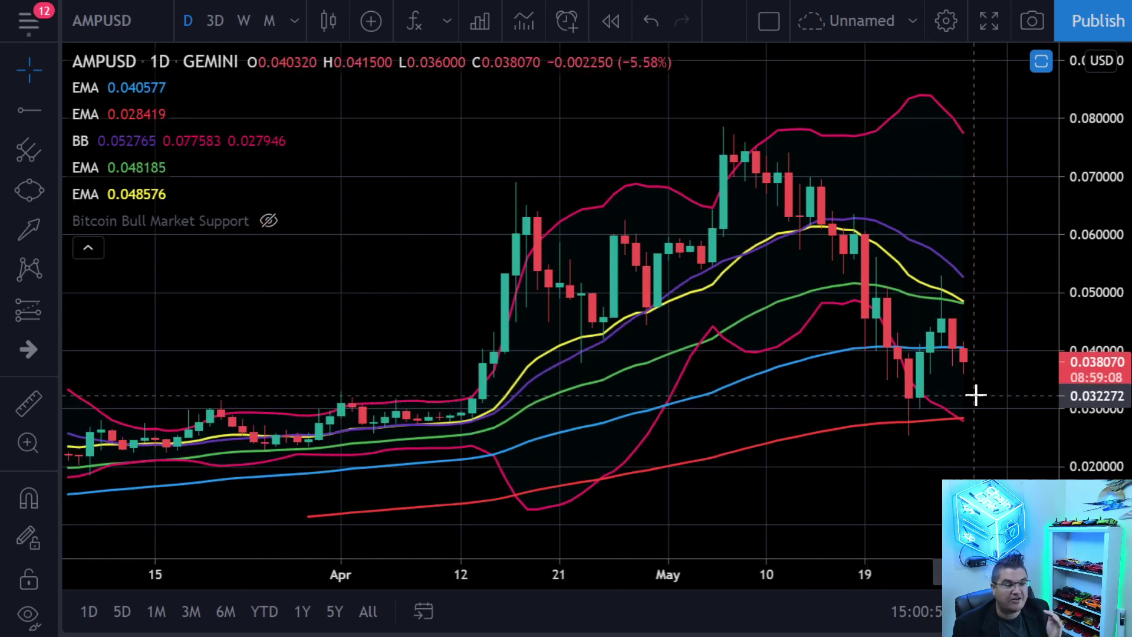
pyautogui.scroll(-2, 972, 392)
pyautogui.scroll(-1, 967, 345)
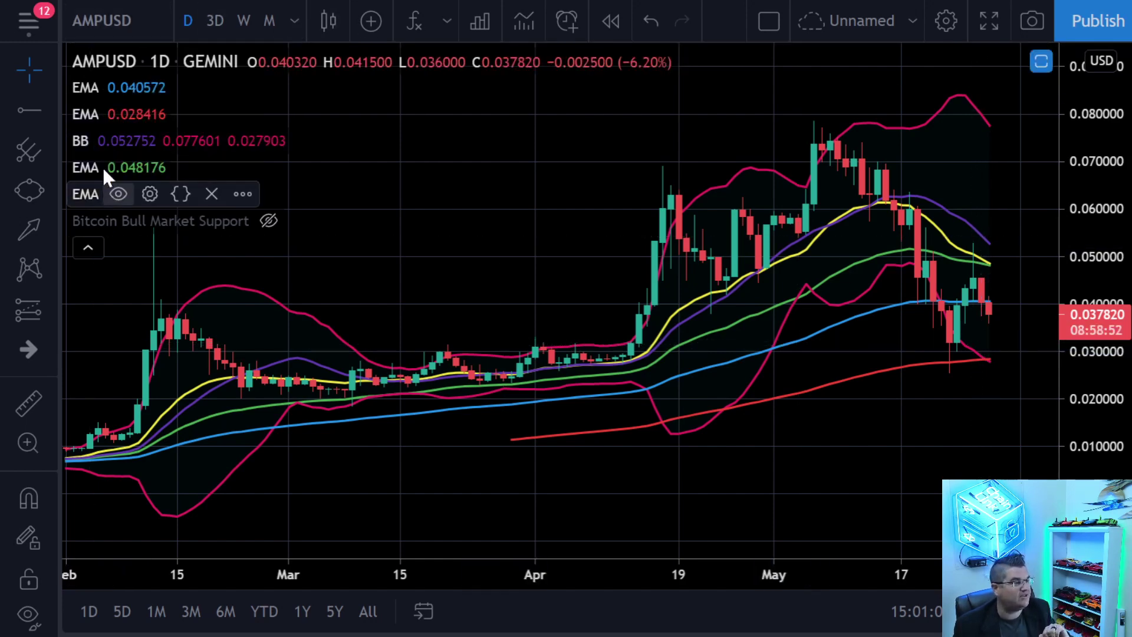
pyautogui.click(108, 142)
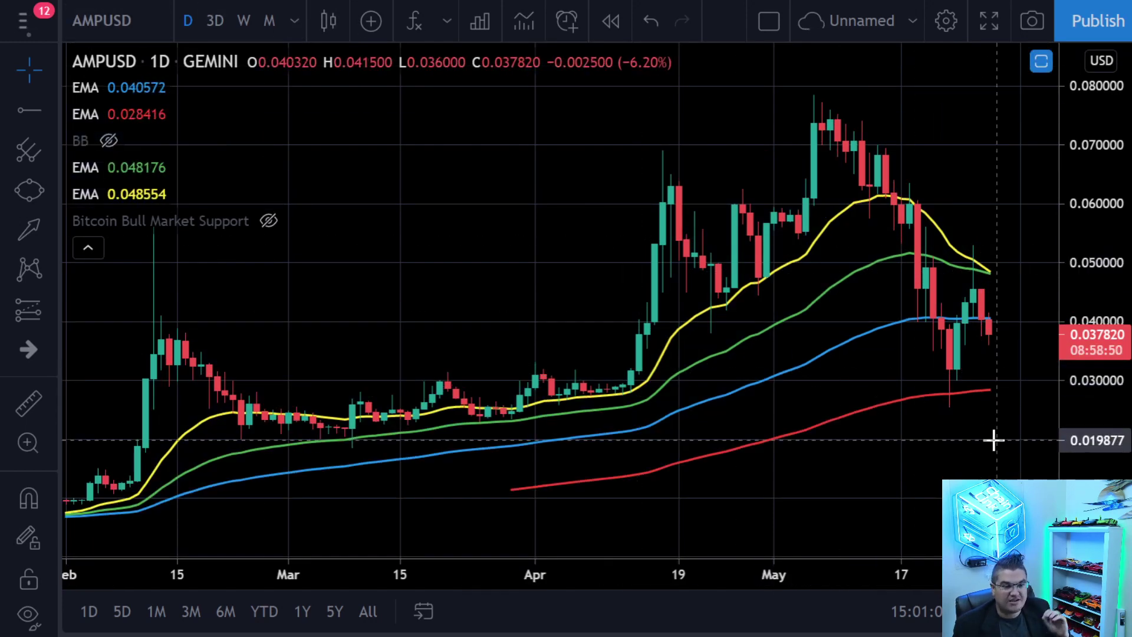